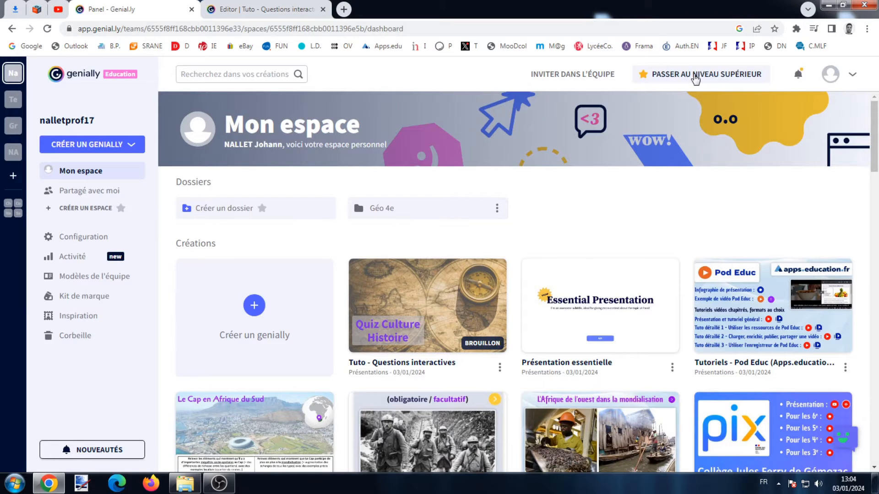
View the available subscription plans and return to the Tuto - Questions interactives editor
{"action": "left_click", "coordinate": [696, 79]}
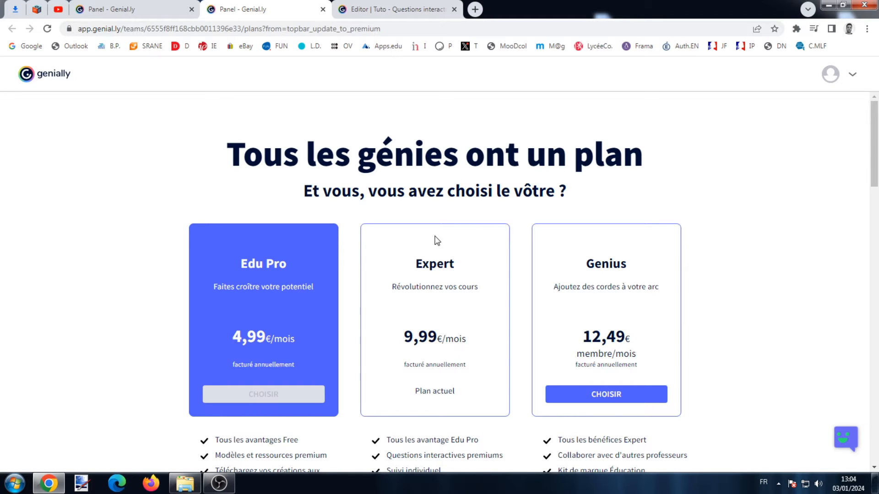
{"action": "left_click", "coordinate": [390, 11]}
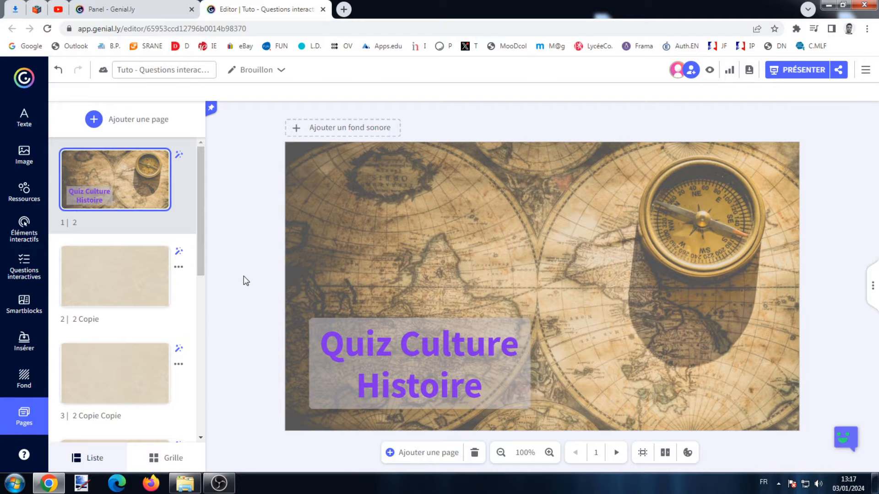
Insert a Vrai ou faux interactive question on page 2 of the presentation
{"action": "left_click", "coordinate": [149, 297]}
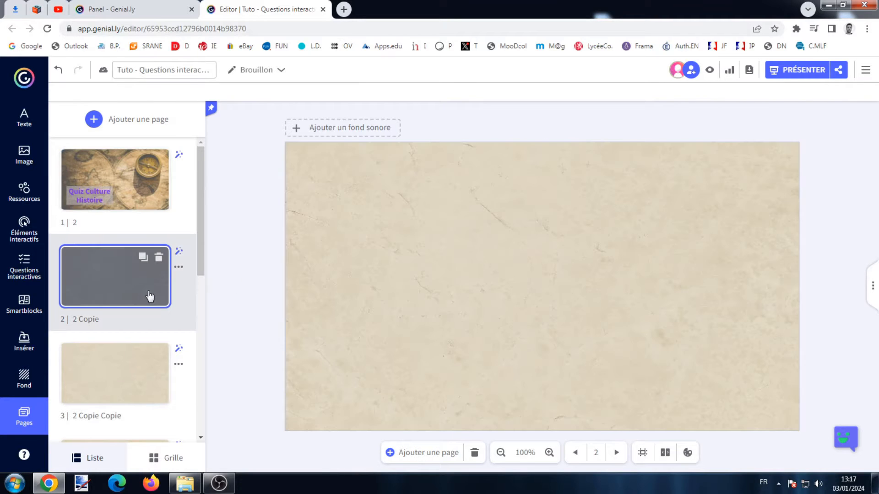
{"action": "left_click", "coordinate": [24, 265]}
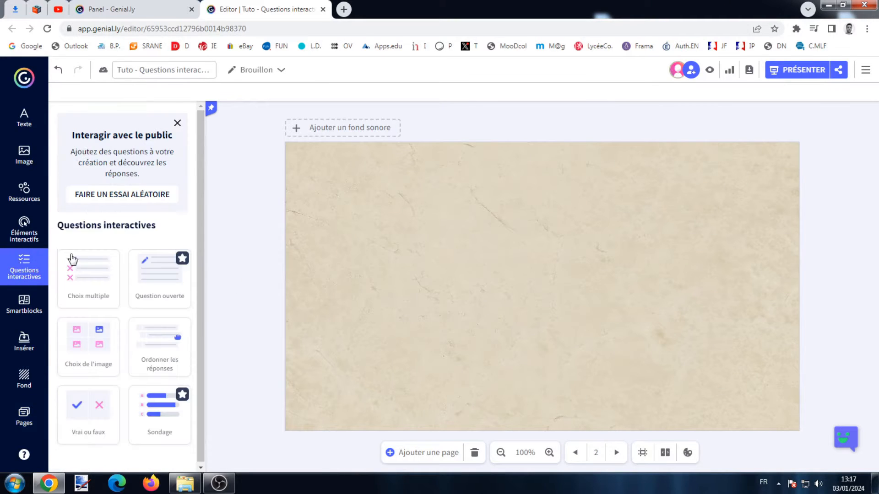
{"action": "left_click", "coordinate": [91, 415]}
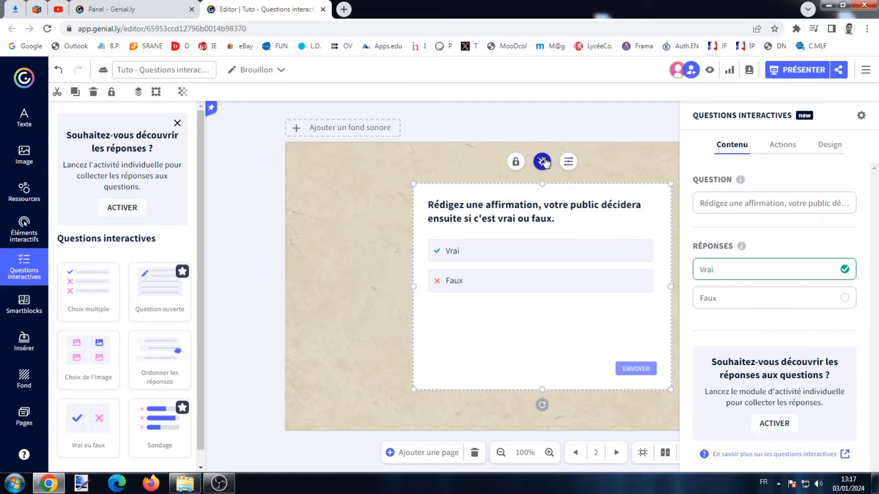
Try an Apparaître entrance animation on the question block and remove it
{"action": "left_click", "coordinate": [543, 162]}
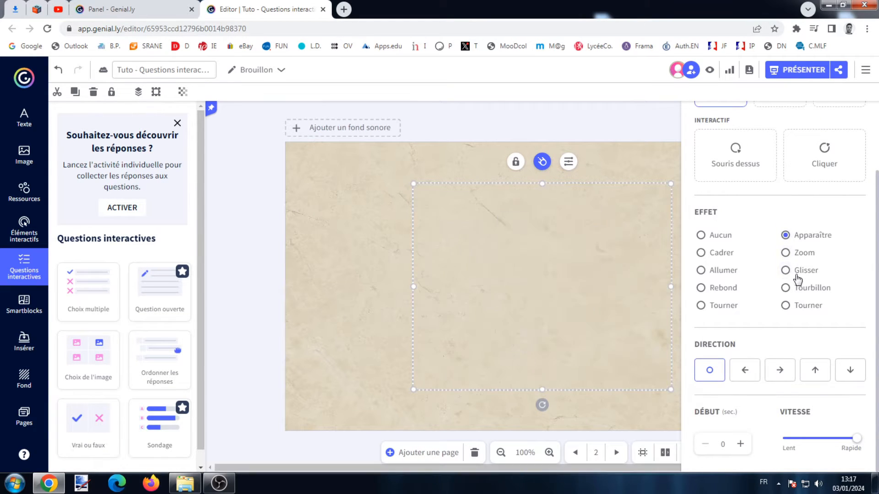
{"action": "scroll", "coordinate": [824, 206], "scroll_direction": "up", "scroll_amount": 2}
{"action": "left_click", "coordinate": [859, 116]}
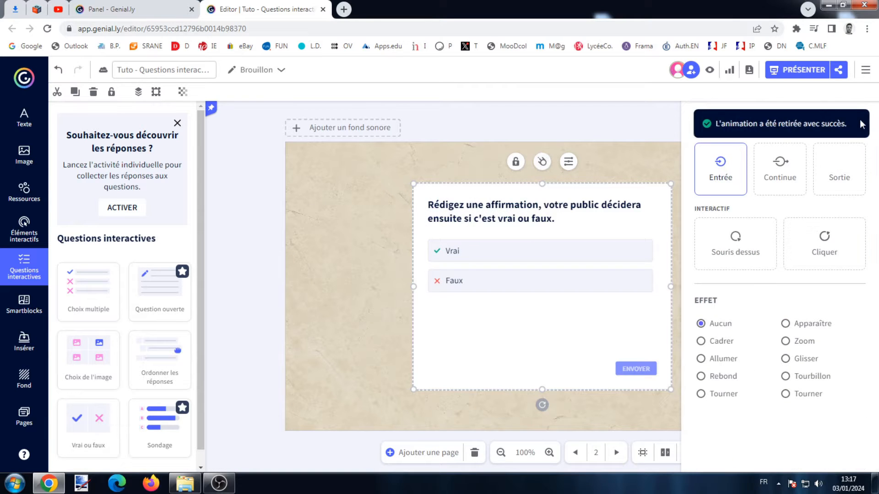
Set the question text to "Le Parthénon est-il un temple athénien ?" with Vrai as the correct answer
{"action": "left_click", "coordinate": [568, 161]}
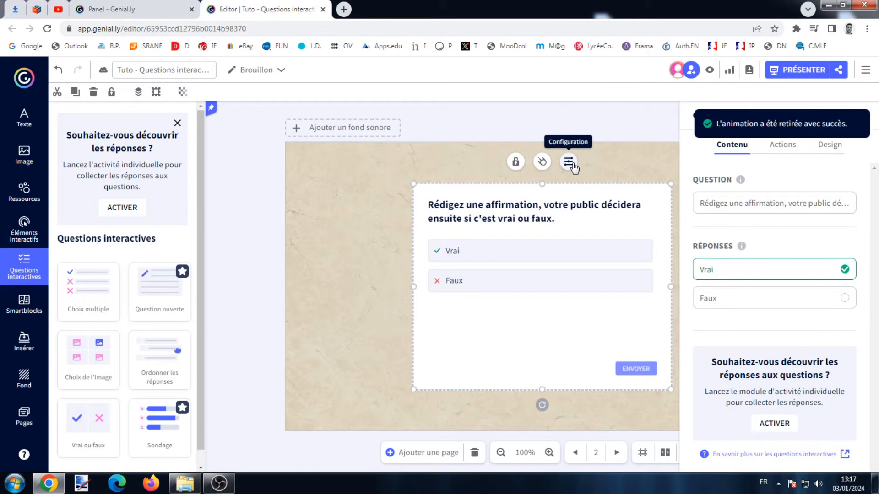
{"action": "triple_click", "coordinate": [793, 204]}
{"action": "type", "text": "Le Parthénon est-il un temple athénien ?"}
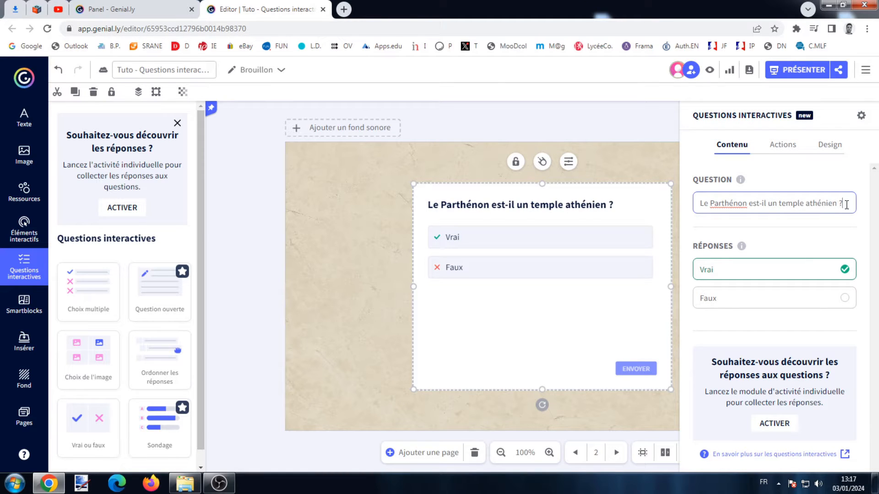
{"action": "left_click", "coordinate": [845, 298]}
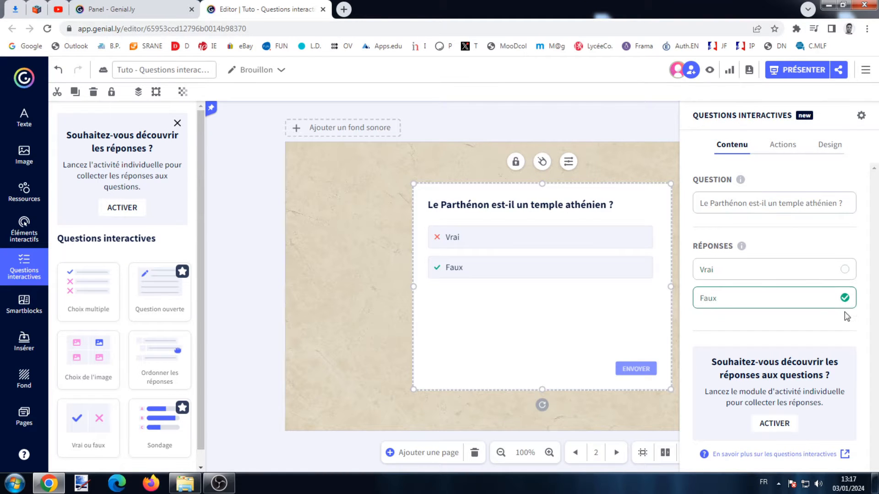
{"action": "left_click", "coordinate": [845, 270]}
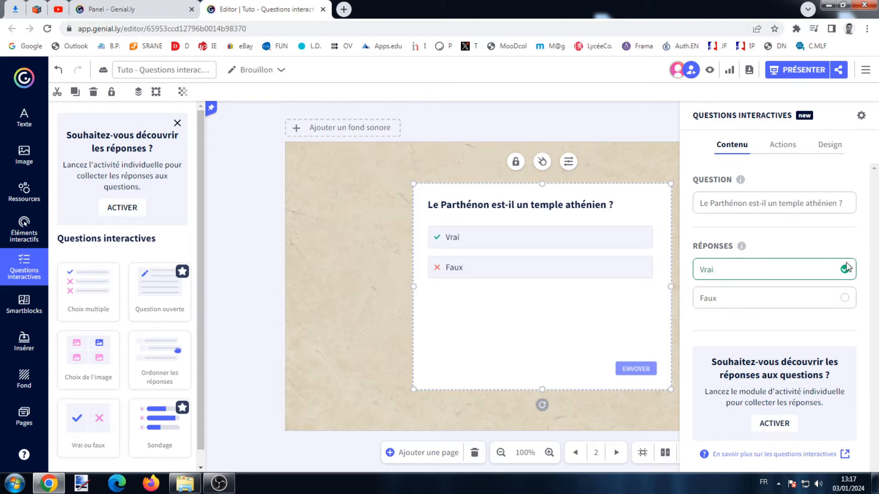
Keep the correct-answer display enabled and add the success message "Bravo !!" and the error message "C'est un temple de l'Antiquité"
{"action": "left_click", "coordinate": [782, 146]}
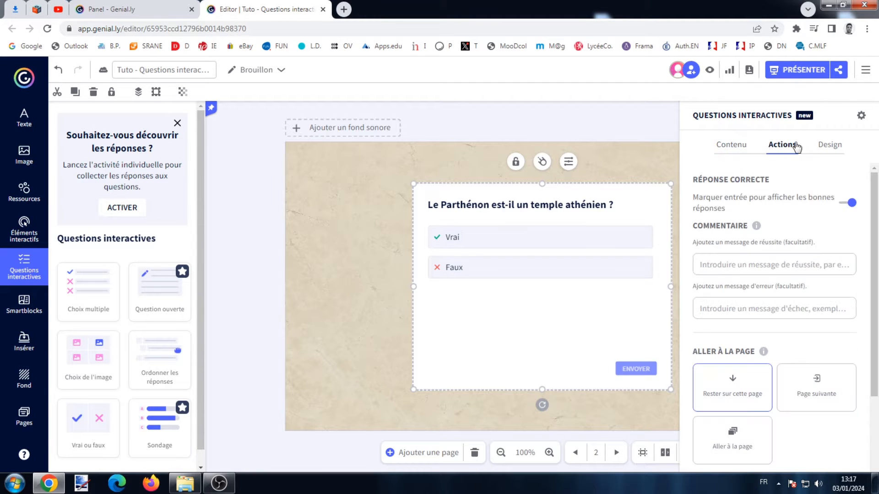
{"action": "left_click", "coordinate": [852, 214]}
{"action": "left_click", "coordinate": [849, 211]}
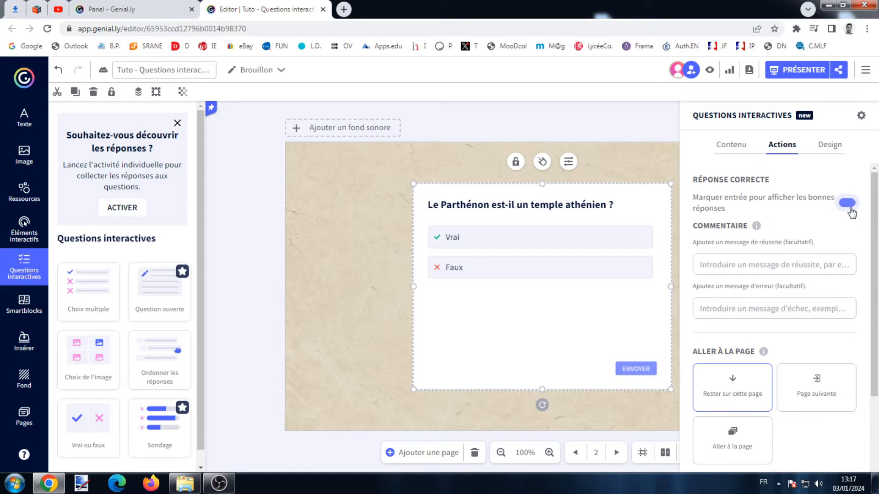
{"action": "left_click", "coordinate": [814, 268]}
{"action": "type", "text": "Bravo !!"}
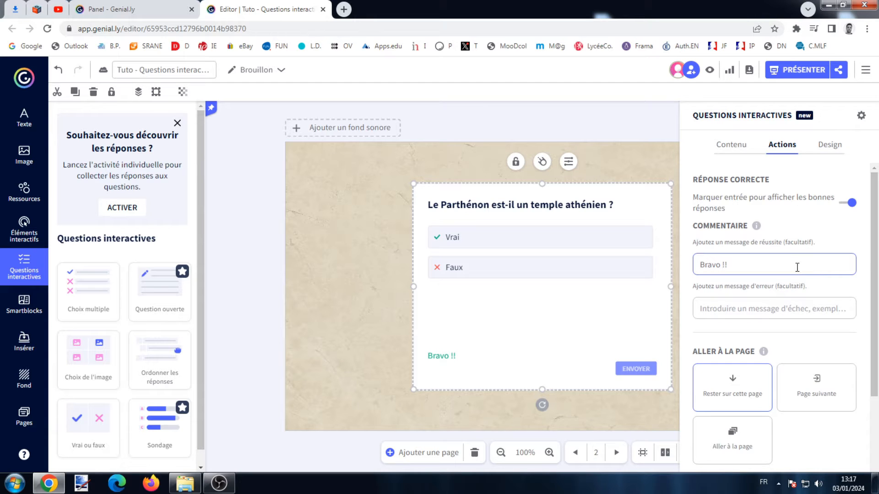
{"action": "left_click", "coordinate": [790, 306]}
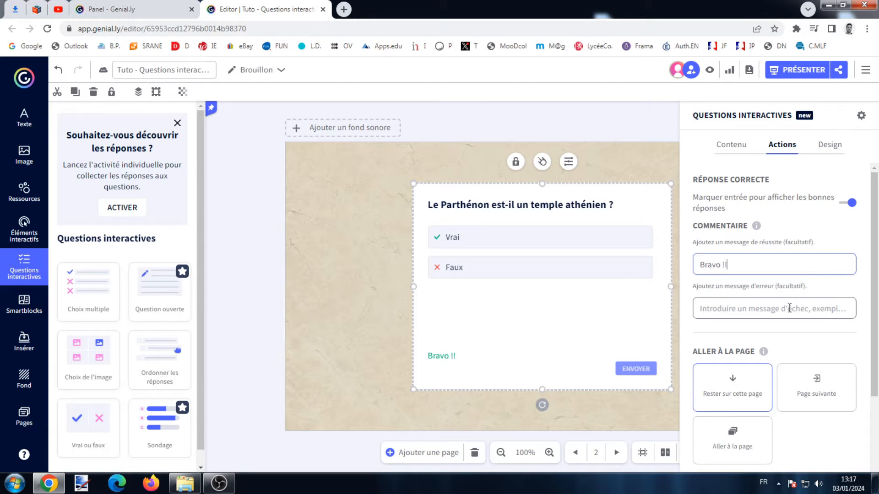
{"action": "type", "text": "C'est un temple de l'Antiquité"}
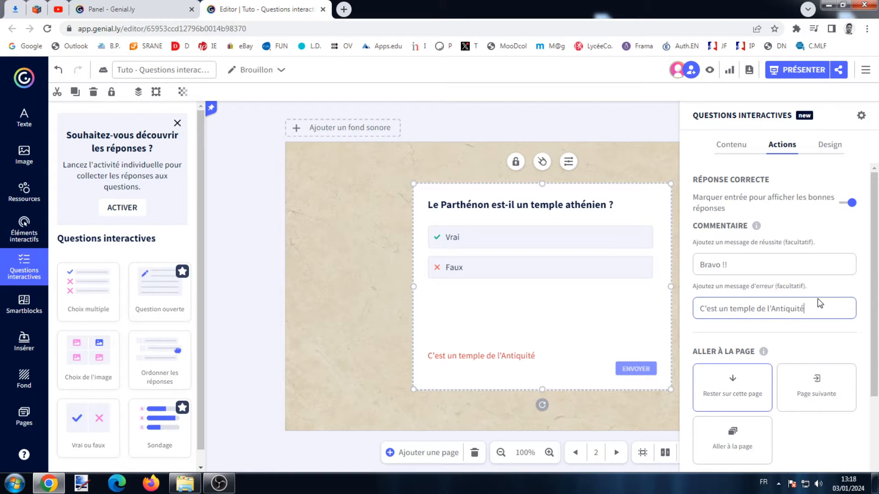
Try the Page suivante action for the question and view the specific pages available as destinations
{"action": "scroll", "coordinate": [819, 303], "scroll_direction": "down", "scroll_amount": 2}
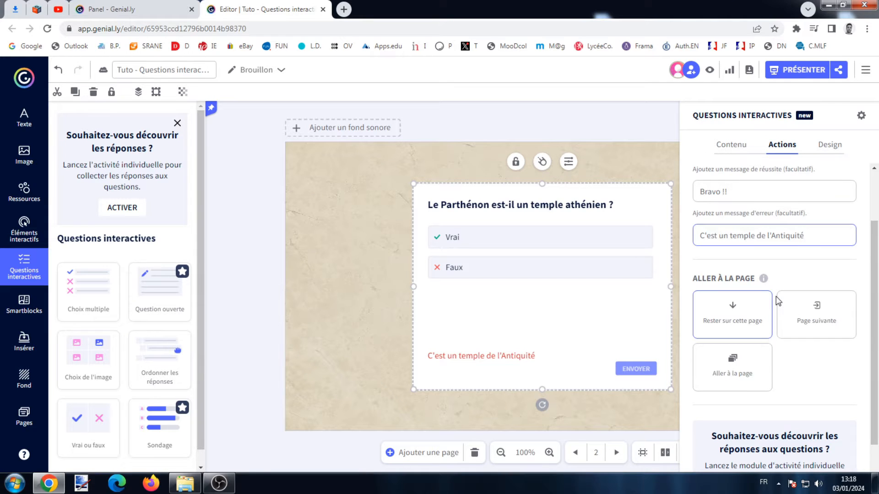
{"action": "left_click", "coordinate": [724, 319]}
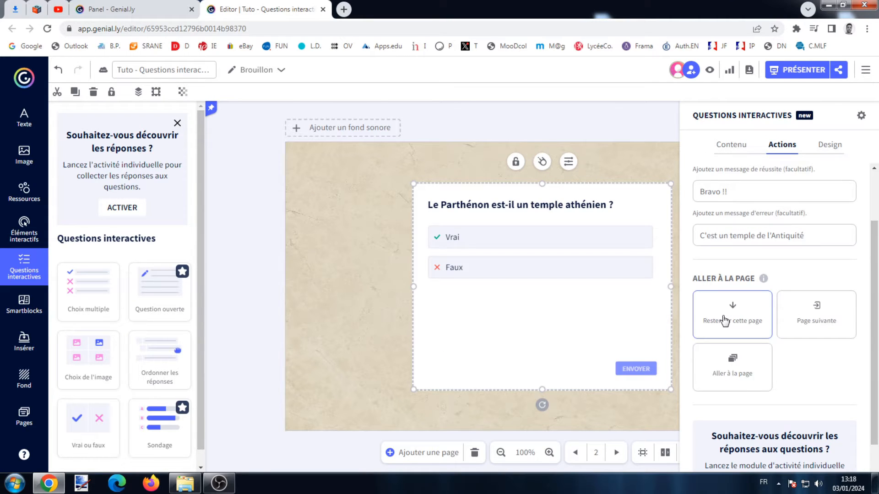
{"action": "left_click", "coordinate": [804, 322]}
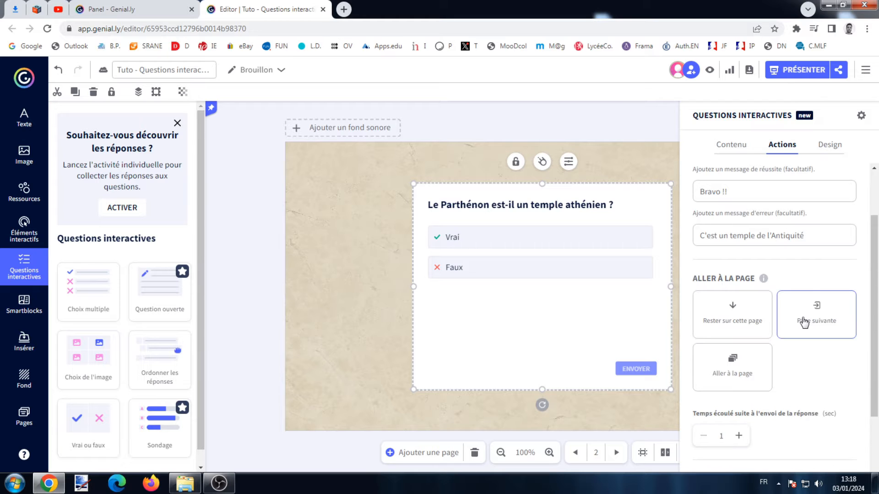
{"action": "left_click", "coordinate": [741, 358]}
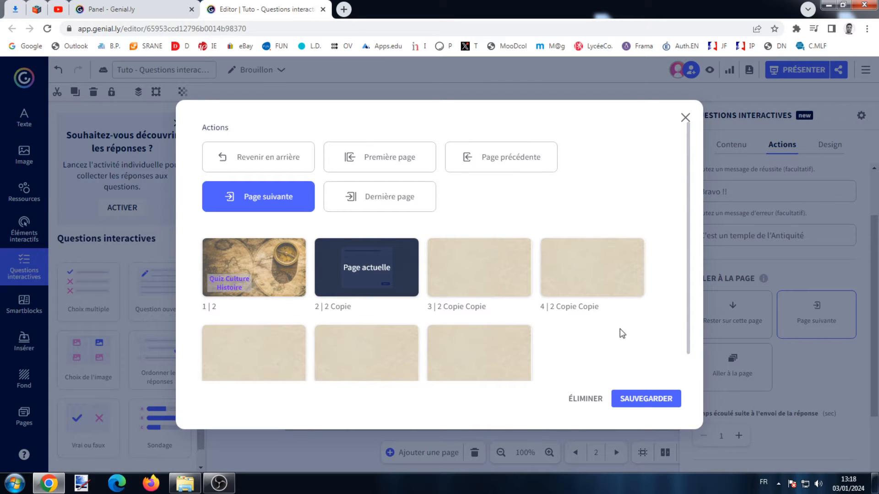
{"action": "left_click", "coordinate": [685, 117]}
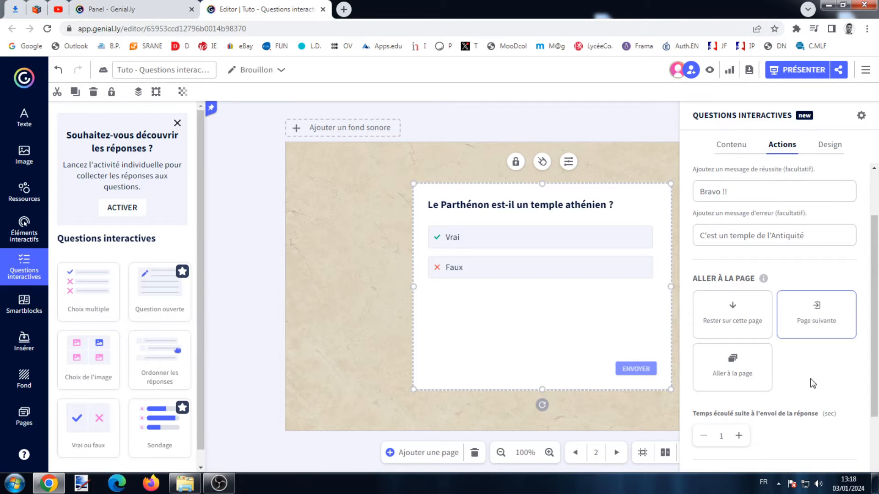
Try the Microsite navigation mode for the presentation and restore Standard
{"action": "left_click", "coordinate": [665, 454]}
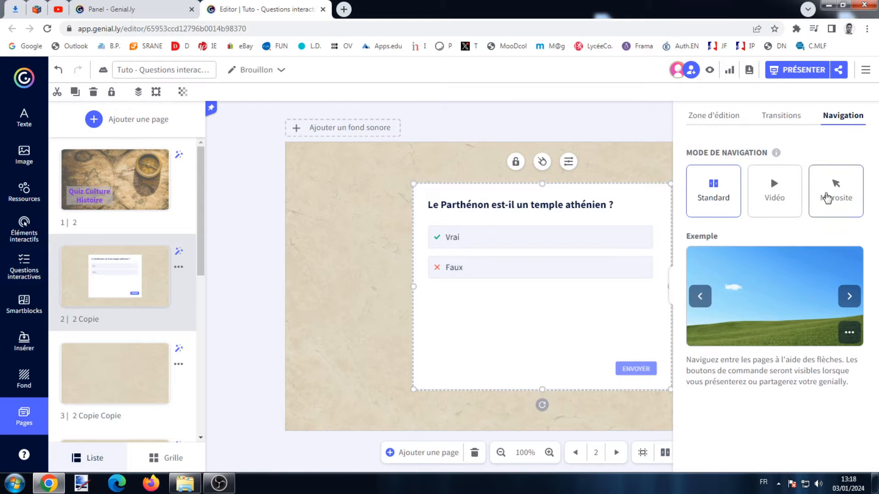
{"action": "left_click", "coordinate": [827, 196]}
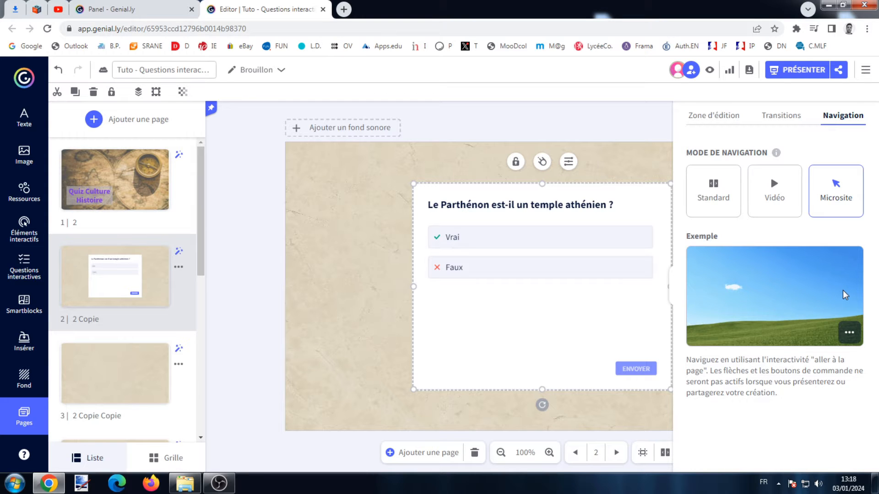
{"action": "left_click", "coordinate": [720, 184]}
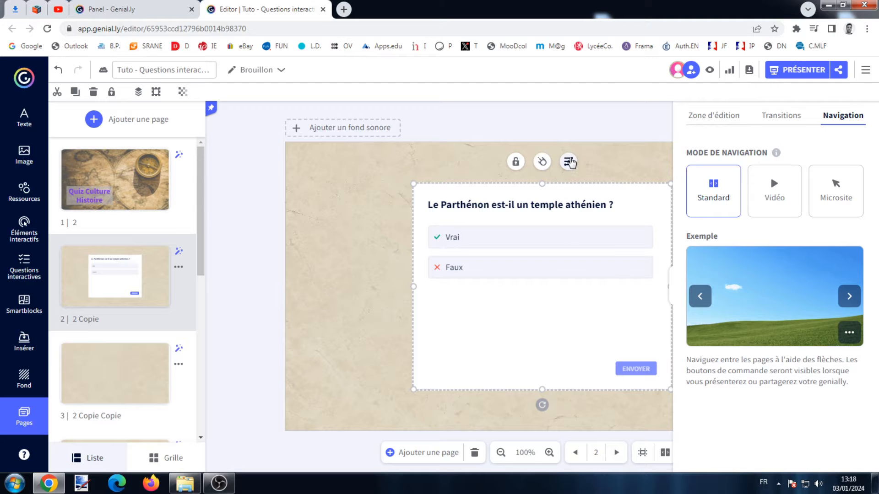
Set the question's after-answer action to Rester sur cette page
{"action": "left_click", "coordinate": [569, 162]}
{"action": "left_click", "coordinate": [768, 149]}
{"action": "left_click", "coordinate": [760, 390]}
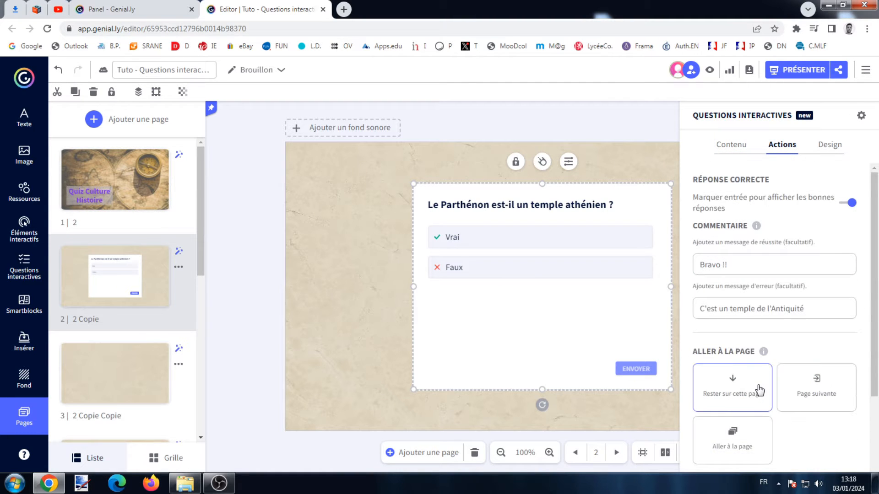
Try the Horizontal layout and Foncé style on the question, restoring Vertical and Clair
{"action": "left_click", "coordinate": [837, 150]}
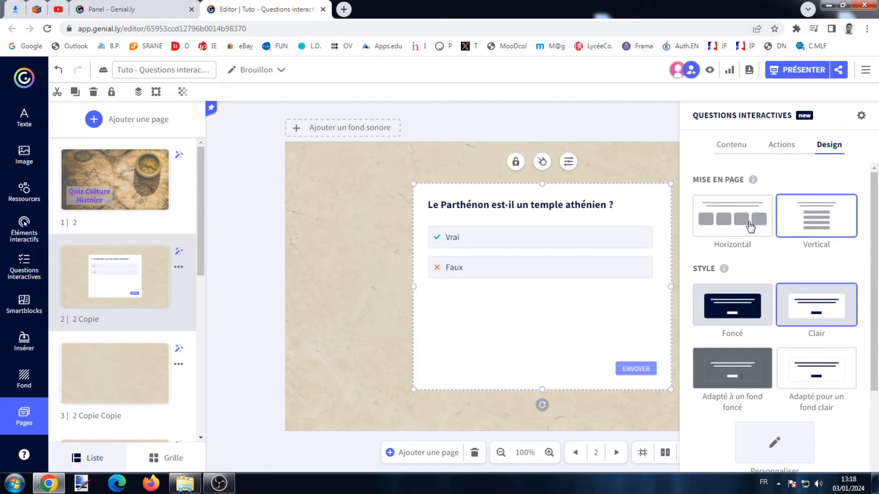
{"action": "left_click", "coordinate": [749, 226]}
{"action": "left_click", "coordinate": [824, 232]}
{"action": "left_click", "coordinate": [741, 319]}
{"action": "left_click", "coordinate": [825, 315]}
Customize the question block's design by setting its border colour to dark purple
{"action": "scroll", "coordinate": [807, 268], "scroll_direction": "down", "scroll_amount": 3}
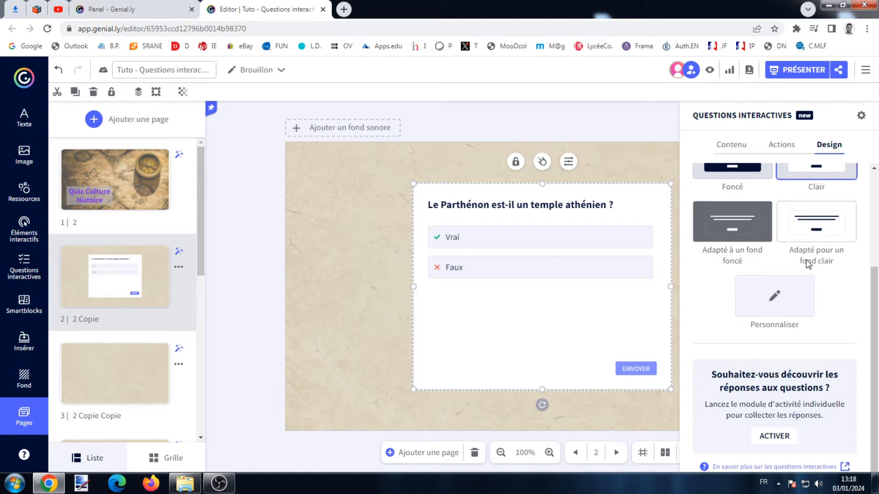
{"action": "left_click", "coordinate": [775, 300]}
{"action": "scroll", "coordinate": [777, 287], "scroll_direction": "up", "scroll_amount": 3}
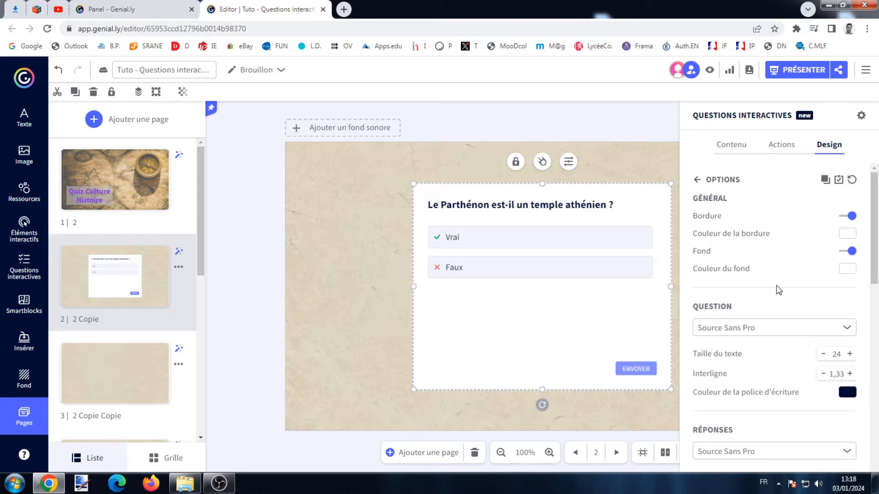
{"action": "scroll", "coordinate": [777, 288], "scroll_direction": "down", "scroll_amount": 5}
{"action": "scroll", "coordinate": [777, 288], "scroll_direction": "up", "scroll_amount": 5}
{"action": "left_click", "coordinate": [848, 234]}
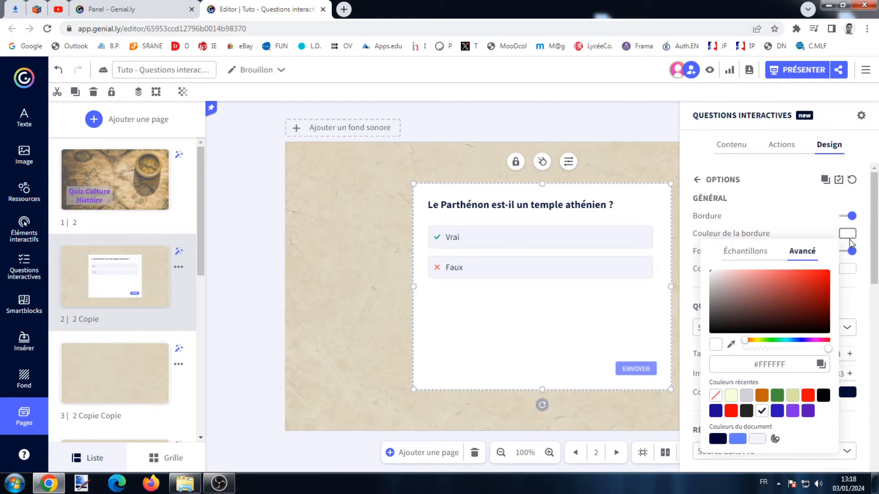
{"action": "left_click", "coordinate": [808, 410]}
{"action": "left_click", "coordinate": [806, 221]}
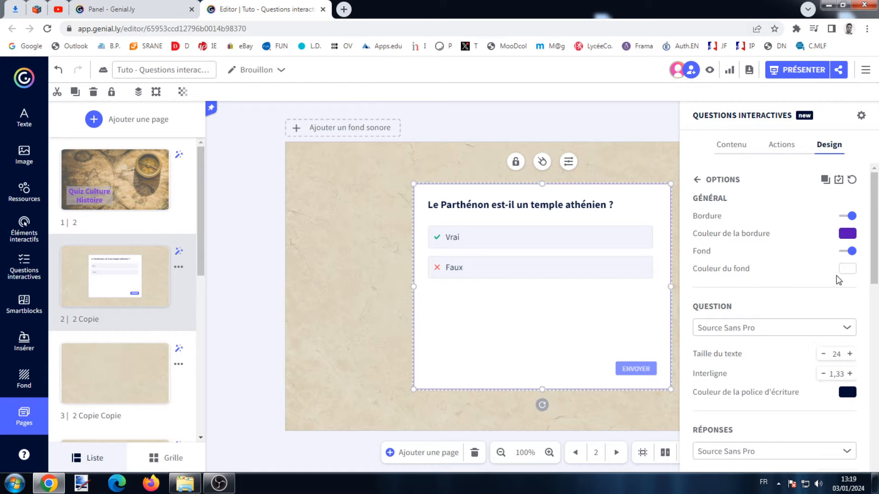
Set the question block's background colour to light cyan #D8FCFC
{"action": "left_click", "coordinate": [847, 269]}
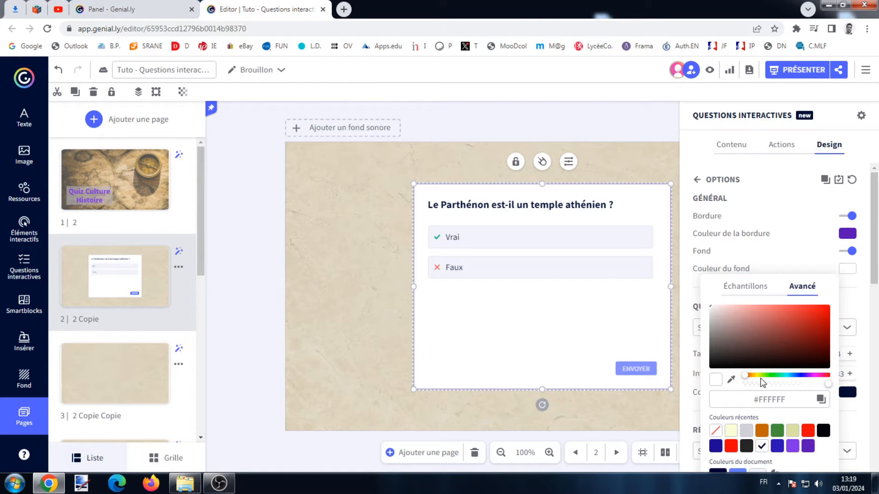
{"action": "left_click", "coordinate": [789, 375]}
{"action": "left_click", "coordinate": [741, 307]}
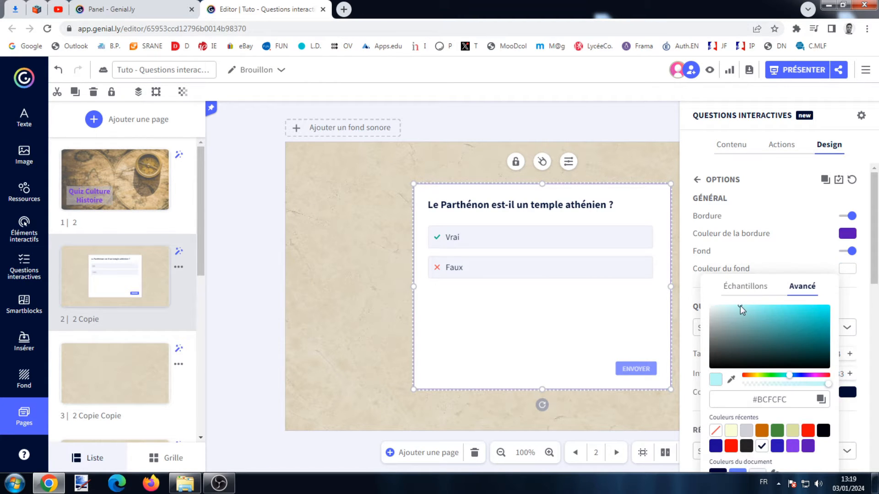
{"action": "left_click_drag", "start_coordinate": [741, 311], "coordinate": [728, 304]}
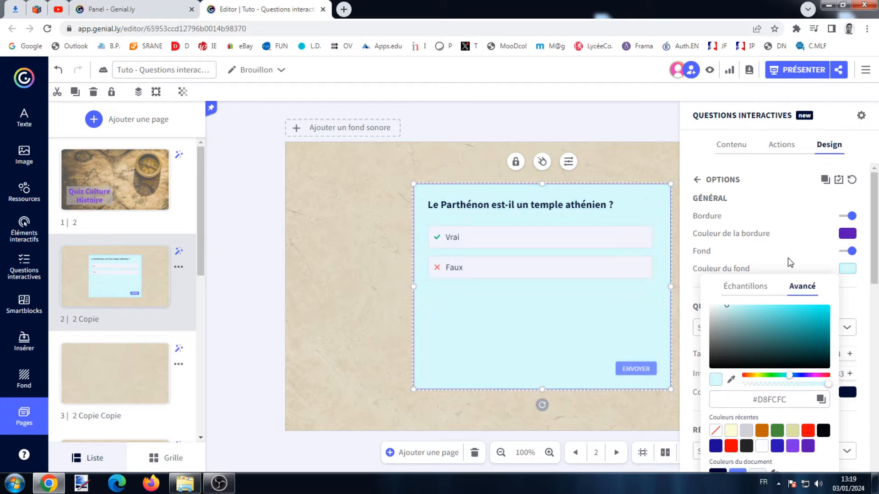
{"action": "left_click", "coordinate": [794, 252]}
Move the question block to the left half of the page and narrow it to about 505 by 480
{"action": "left_click_drag", "start_coordinate": [605, 298], "coordinate": [506, 286]}
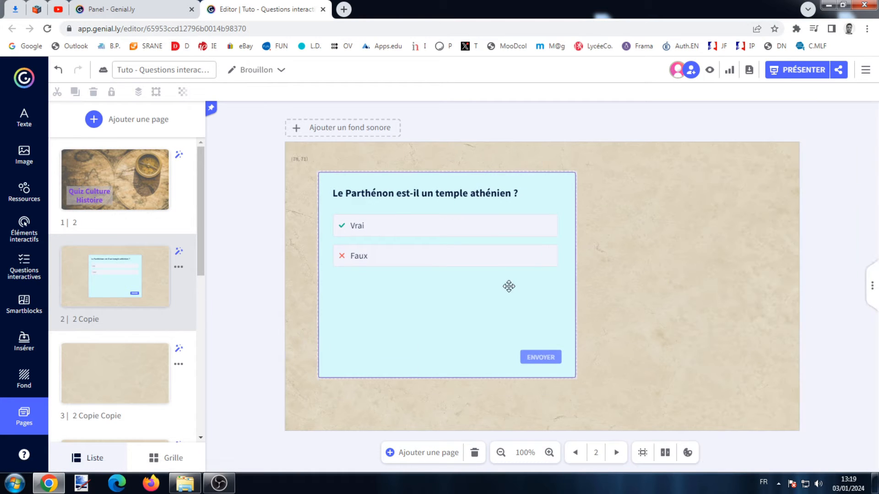
{"action": "left_click_drag", "start_coordinate": [571, 272], "coordinate": [531, 272]}
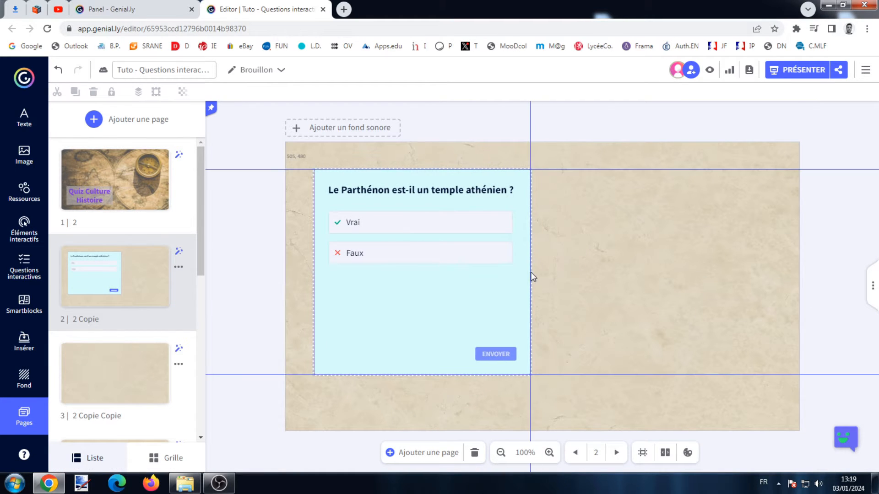
Shorten the Parthénon question block to end just below its answers, and copy its customized design styles
{"action": "left_click_drag", "start_coordinate": [423, 375], "coordinate": [430, 308]}
{"action": "left_click", "coordinate": [449, 147]}
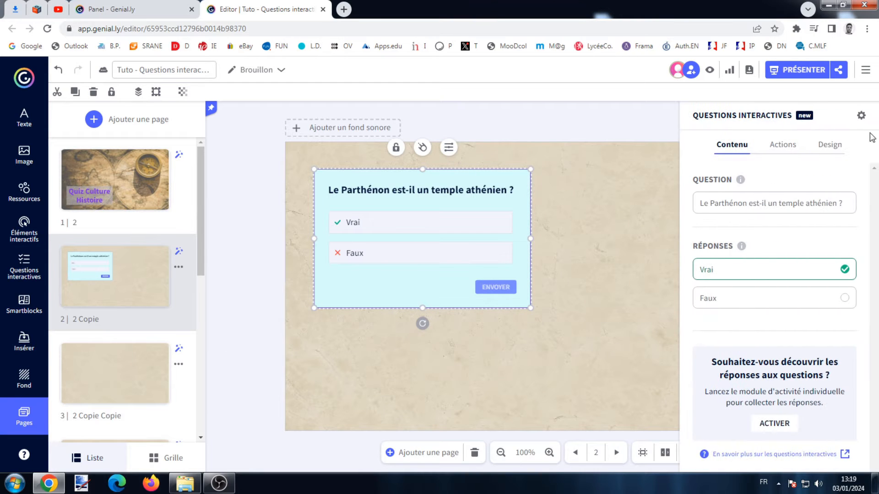
{"action": "left_click", "coordinate": [834, 149]}
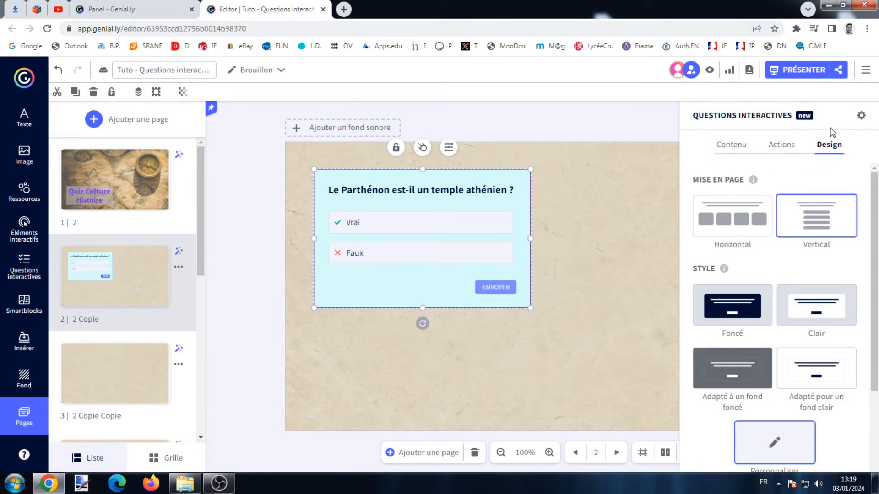
{"action": "scroll", "coordinate": [844, 365], "scroll_direction": "down", "scroll_amount": 3}
{"action": "left_click", "coordinate": [805, 304]}
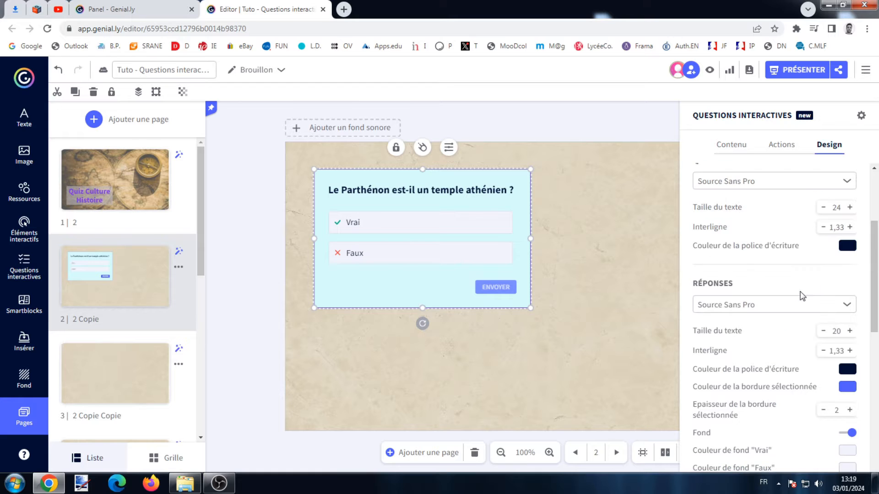
{"action": "scroll", "coordinate": [820, 255], "scroll_direction": "up", "scroll_amount": 3}
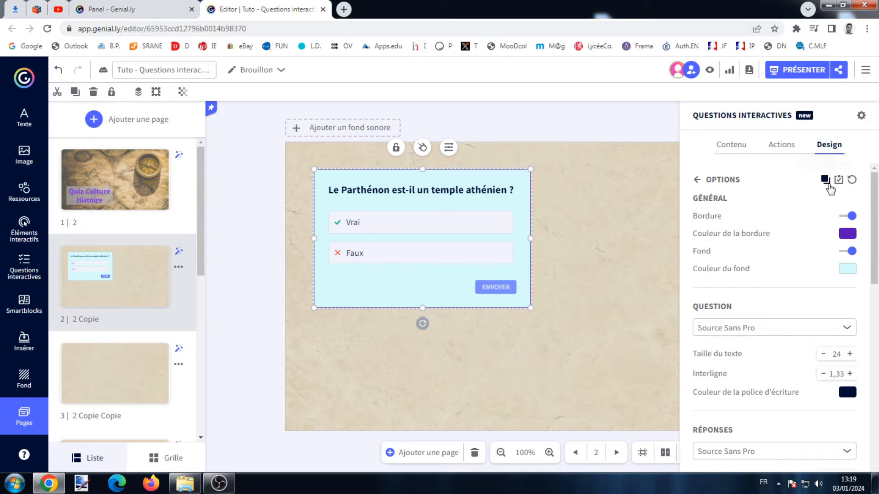
{"action": "left_click", "coordinate": [825, 180]}
{"action": "left_click", "coordinate": [566, 260]}
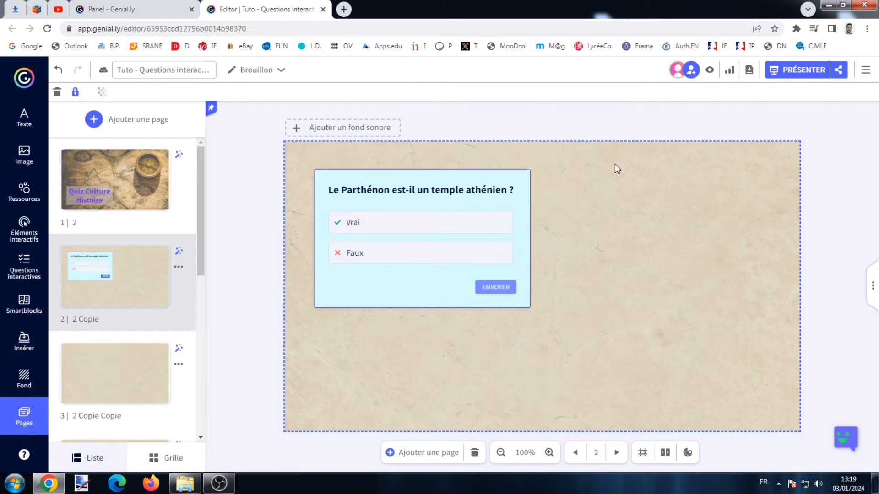
Insert the Parthénon image from the computer's Illustrations folder, sized to fill the space beside the question and top-aligned with it
{"action": "left_click", "coordinate": [26, 154]}
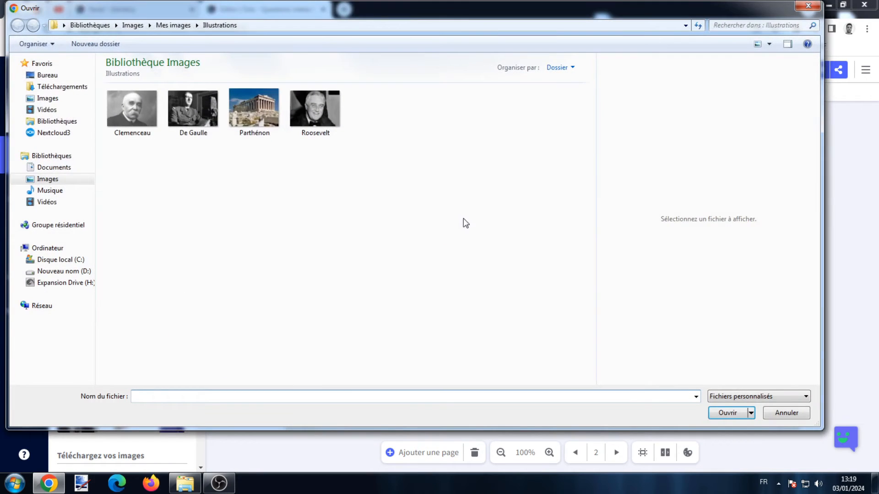
{"action": "left_click", "coordinate": [260, 120]}
{"action": "double_click", "coordinate": [260, 120]}
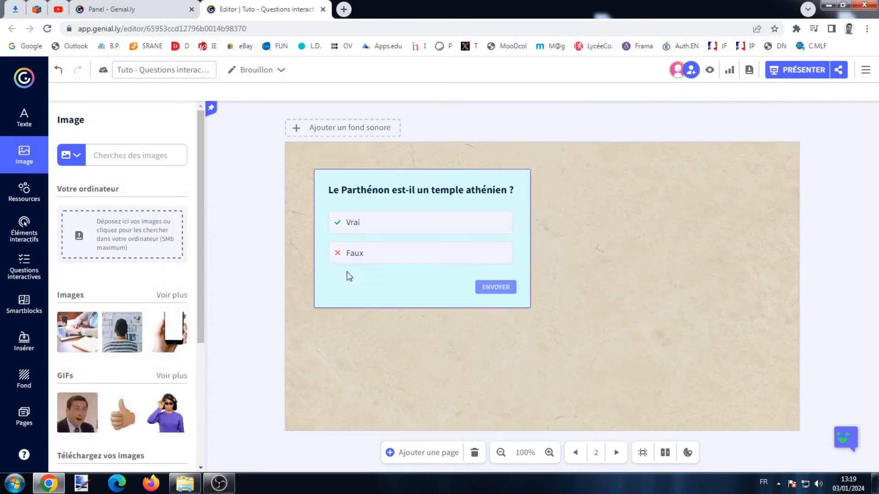
{"action": "left_click_drag", "start_coordinate": [604, 291], "coordinate": [776, 342]}
{"action": "left_click_drag", "start_coordinate": [747, 310], "coordinate": [743, 312]}
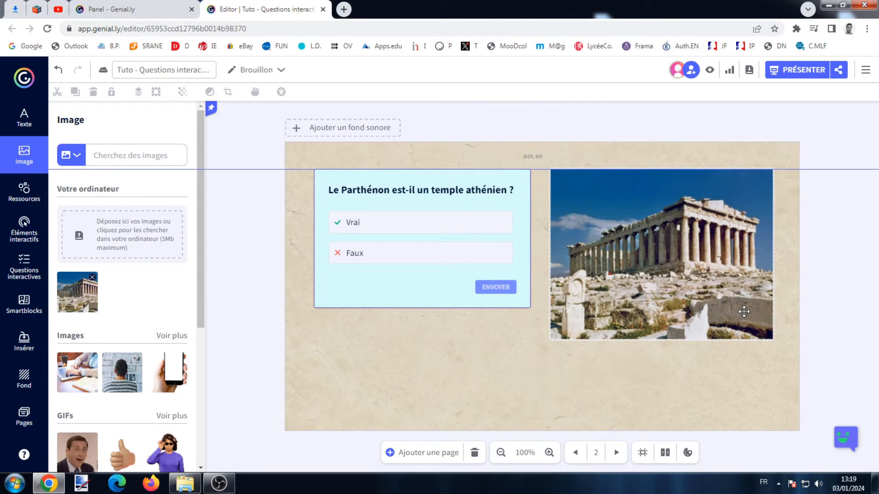
{"action": "left_click", "coordinate": [630, 397]}
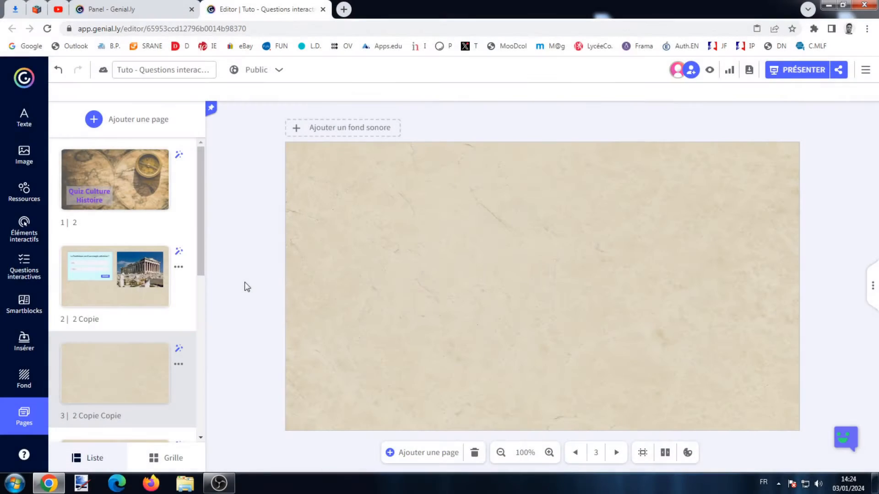
Add a Choix multiple question to page 3 and place it on the left part of the page
{"action": "mouse_move", "coordinate": [131, 376]}
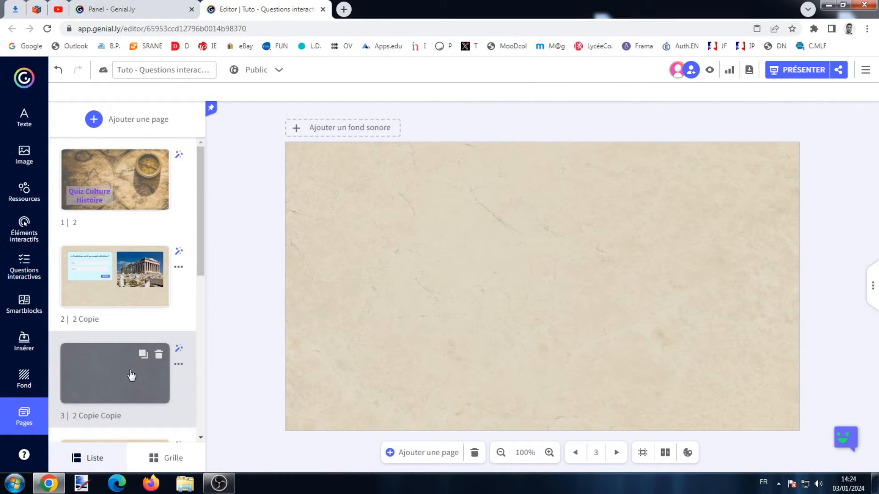
{"action": "left_click", "coordinate": [27, 274]}
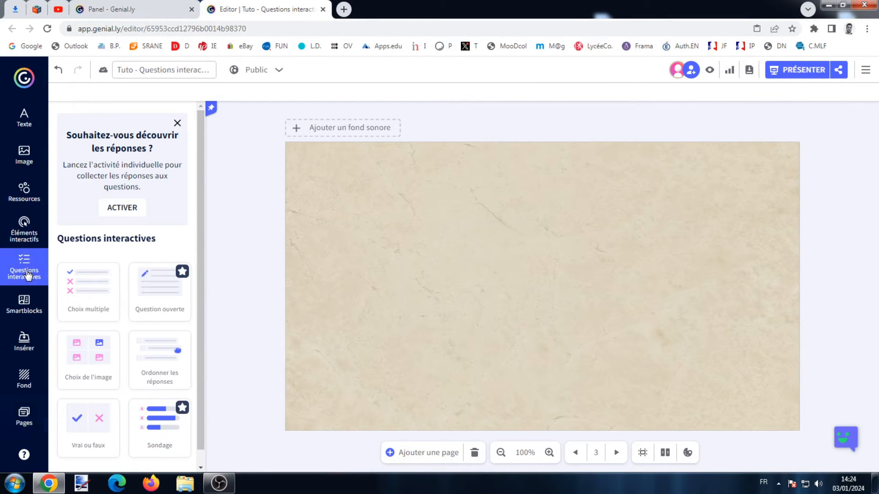
{"action": "left_click", "coordinate": [84, 285]}
{"action": "left_click_drag", "start_coordinate": [514, 238], "coordinate": [411, 222]}
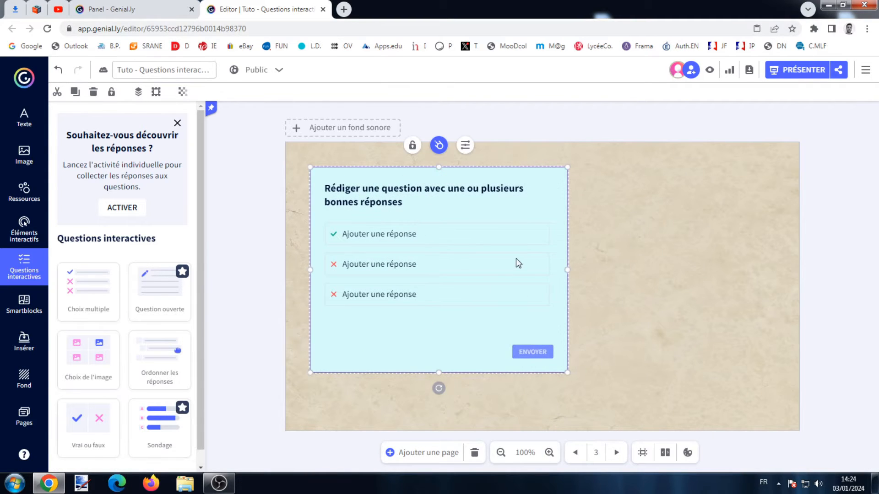
Remove the saved custom styles from the multiple-choice question block
{"action": "left_click", "coordinate": [465, 147]}
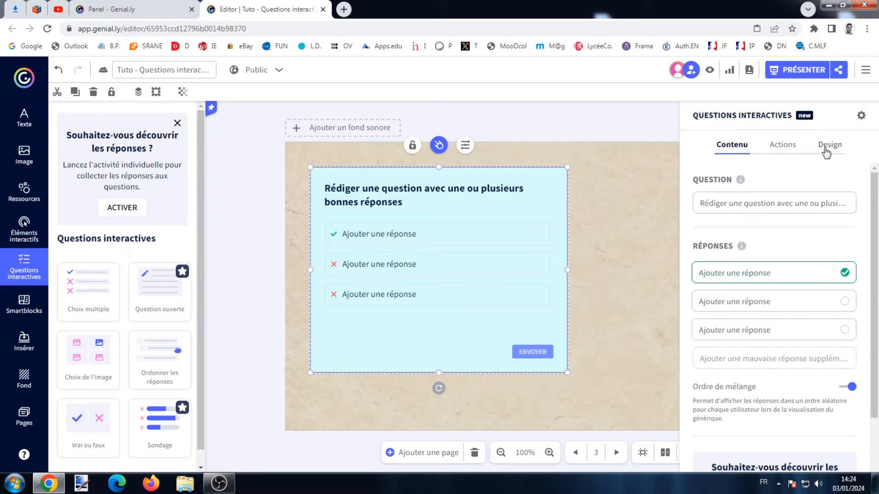
{"action": "left_click", "coordinate": [827, 147]}
{"action": "scroll", "coordinate": [777, 373], "scroll_direction": "down", "scroll_amount": 2}
{"action": "left_click", "coordinate": [778, 373]}
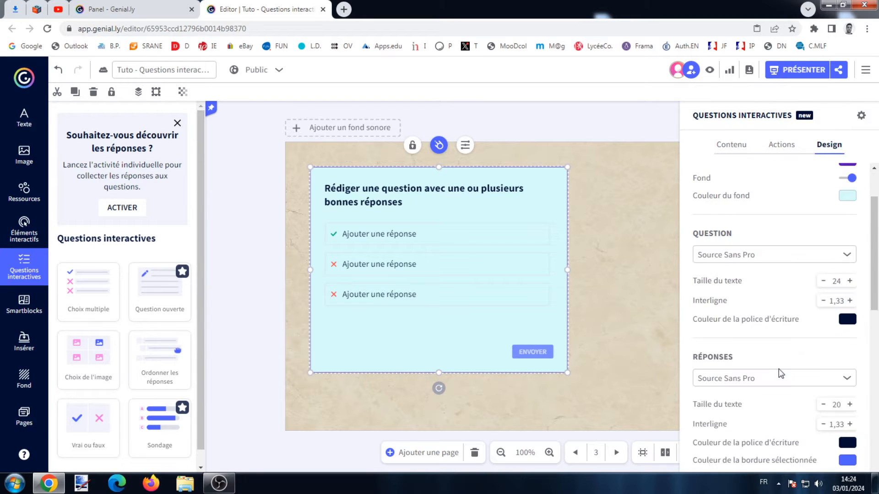
{"action": "scroll", "coordinate": [829, 277], "scroll_direction": "up", "scroll_amount": 1}
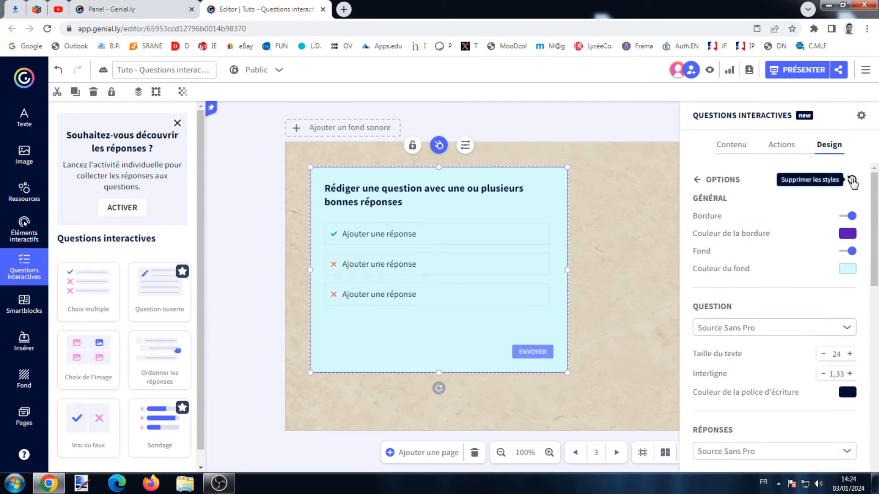
{"action": "left_click", "coordinate": [852, 180]}
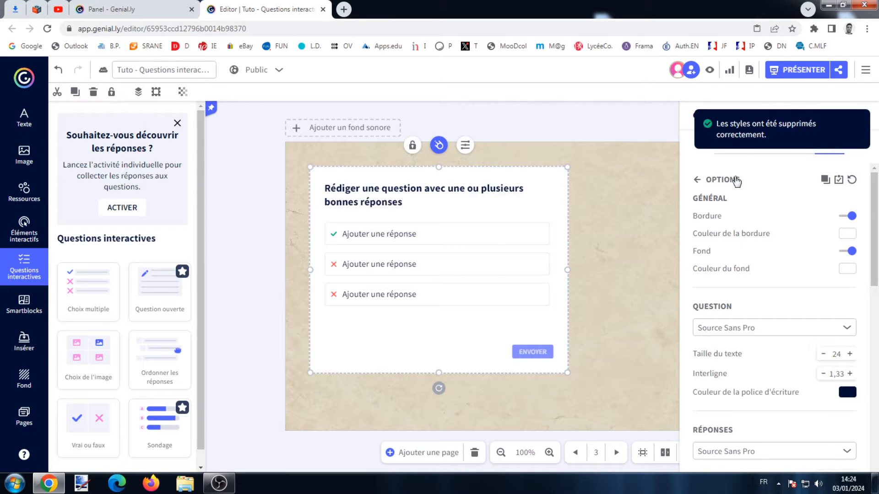
Set the multiple-choice question's text to "Lesquels de ces souverains ont dirigé la France ?"
{"action": "left_click", "coordinate": [737, 155]}
{"action": "triple_click", "coordinate": [749, 204]}
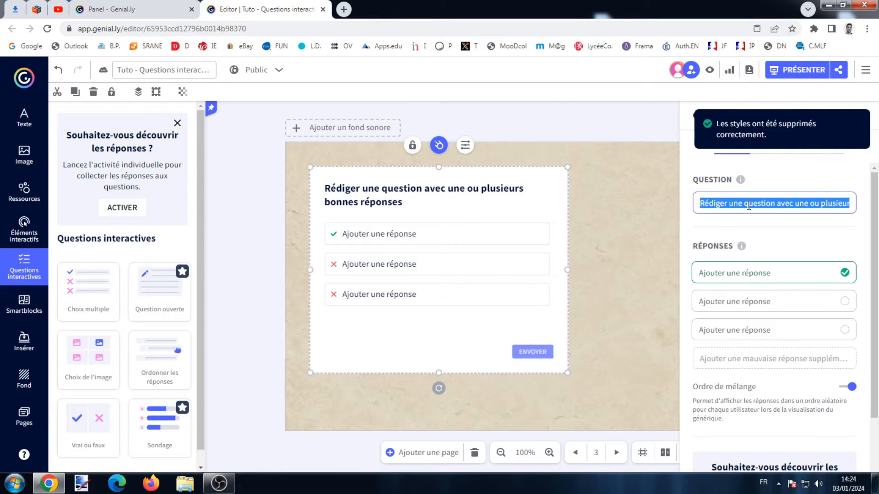
{"action": "type", "text": "Lesquels de ces souverains ont dirigé la France ?"}
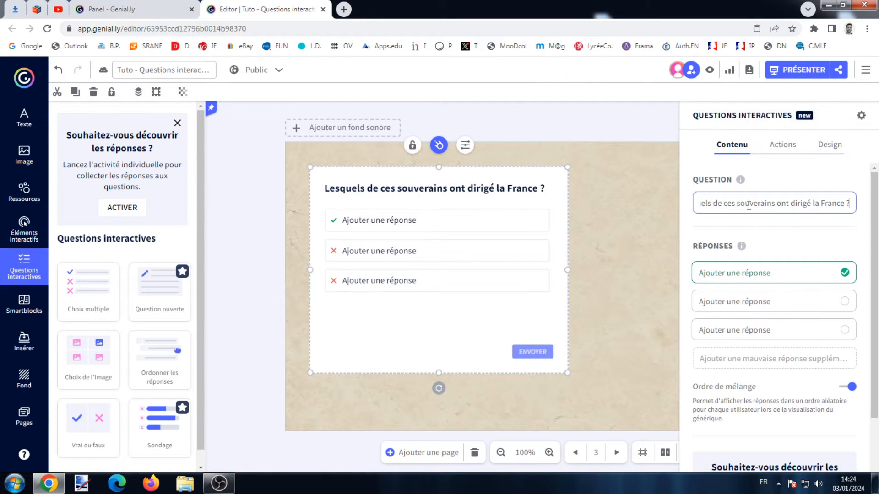
Fill in the four answers Louis XIII, François 1e, Guillaume II and Charles Quint
{"action": "left_click", "coordinate": [767, 268]}
{"action": "type", "text": "Louis XIII"}
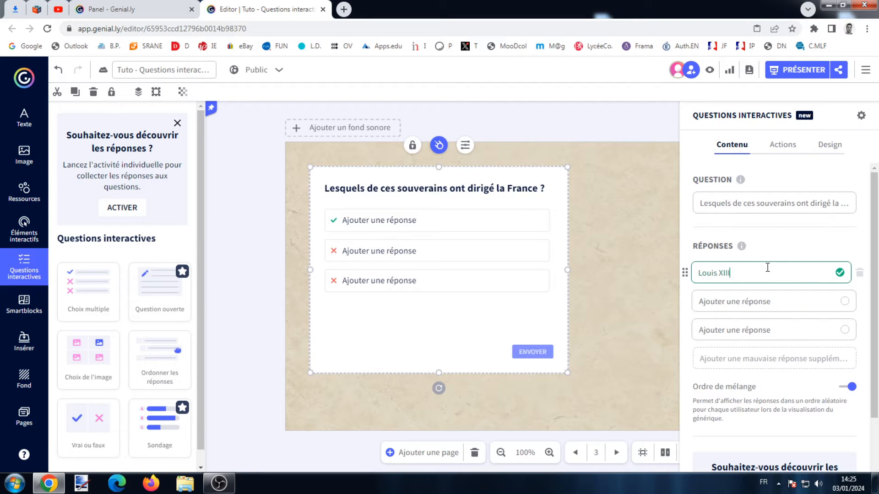
{"action": "left_click", "coordinate": [746, 301]}
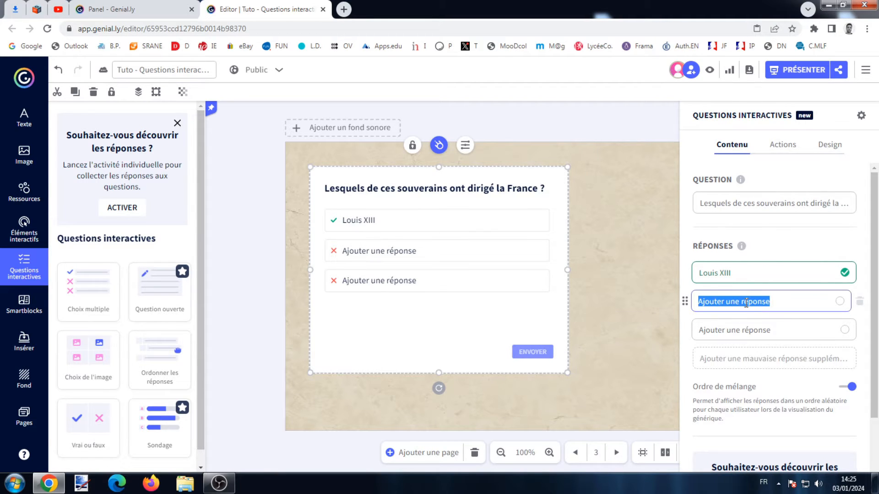
{"action": "type", "text": "Fran"}
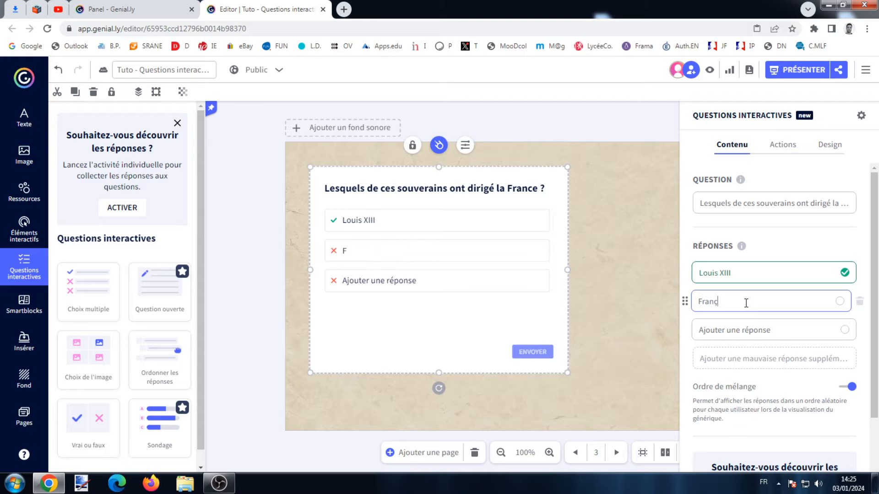
{"action": "type", "text": "çois 1e"}
{"action": "left_click", "coordinate": [742, 328]}
{"action": "type", "text": "Guillaume II"}
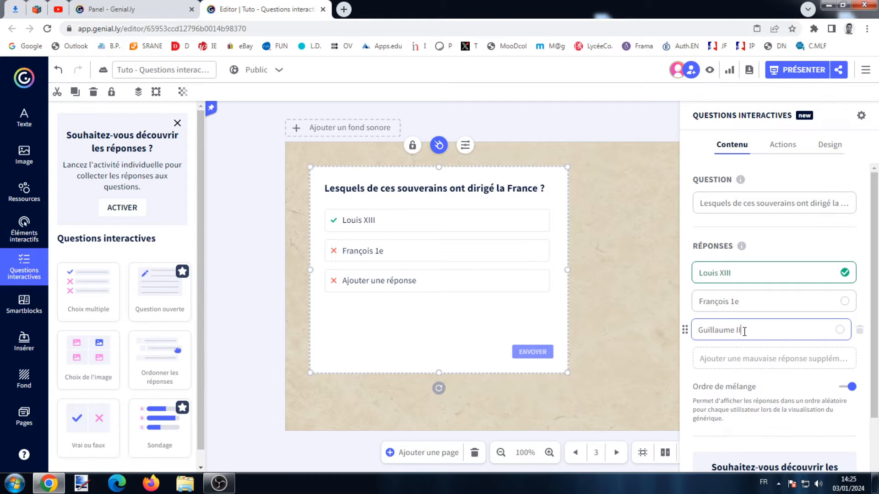
{"action": "left_click", "coordinate": [783, 359]}
{"action": "type", "text": "Charles Quint"}
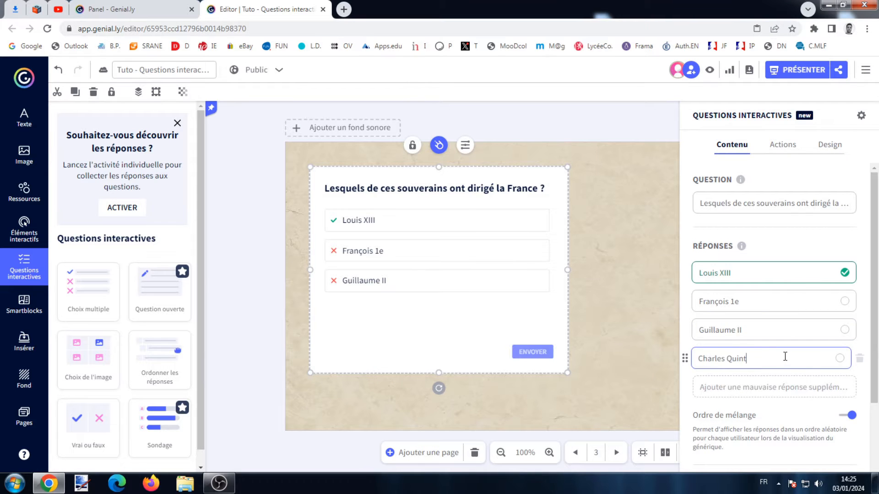
{"action": "left_click", "coordinate": [775, 387]}
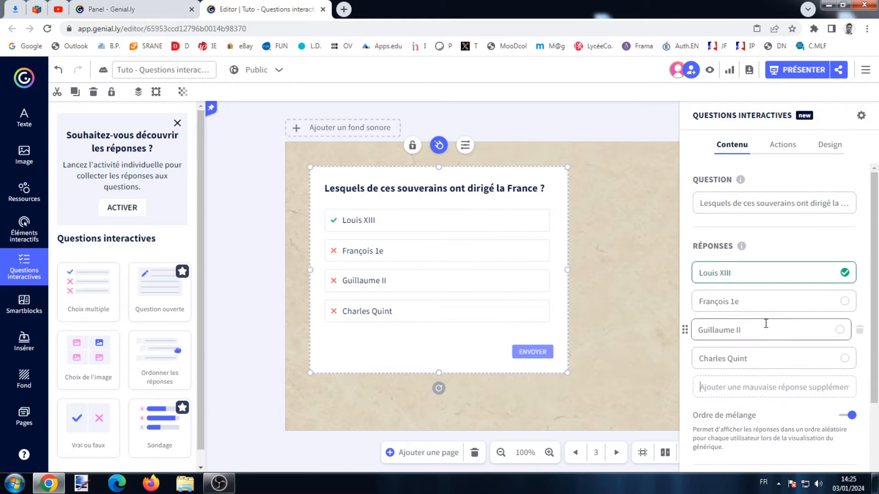
Mark François 1e as a correct answer and reorder the list so Guillaume II and Charles Quint come before it
{"action": "left_click", "coordinate": [840, 303]}
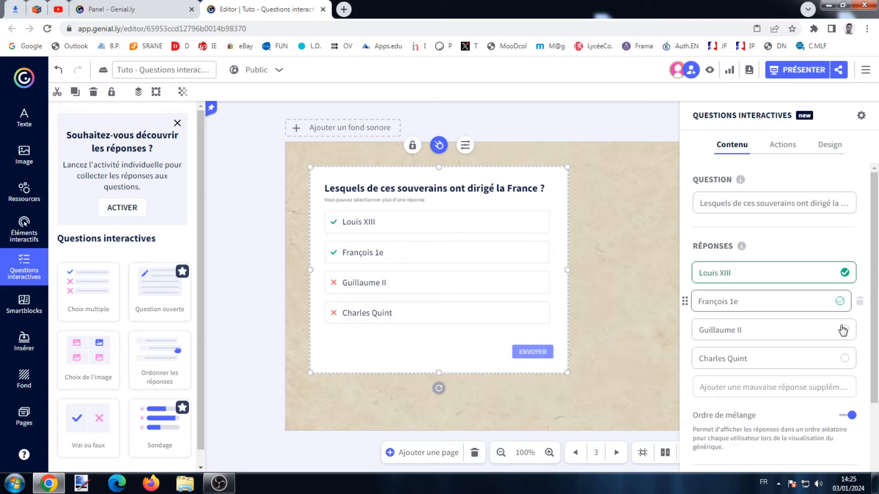
{"action": "left_click_drag", "start_coordinate": [685, 330], "coordinate": [689, 304]}
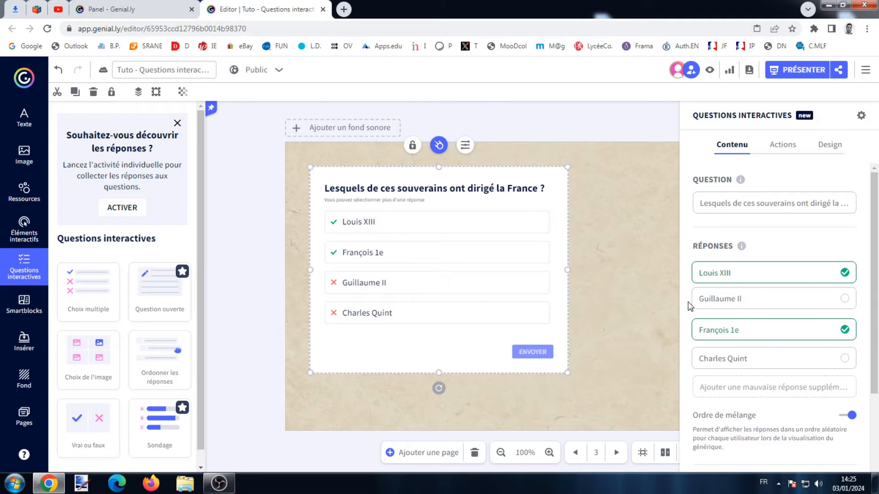
{"action": "left_click_drag", "start_coordinate": [689, 359], "coordinate": [686, 332]}
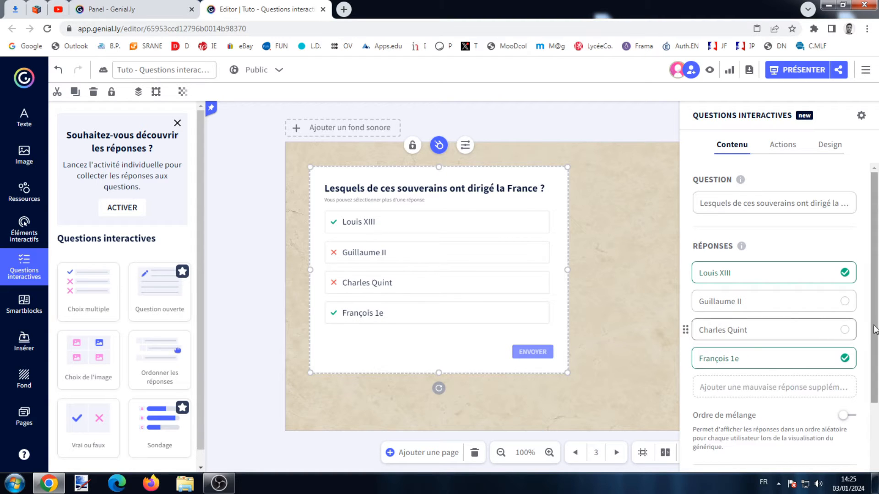
Switch on random answer order (Ordre de mélange) and move the question block towards the centre of the page
{"action": "left_click", "coordinate": [849, 417]}
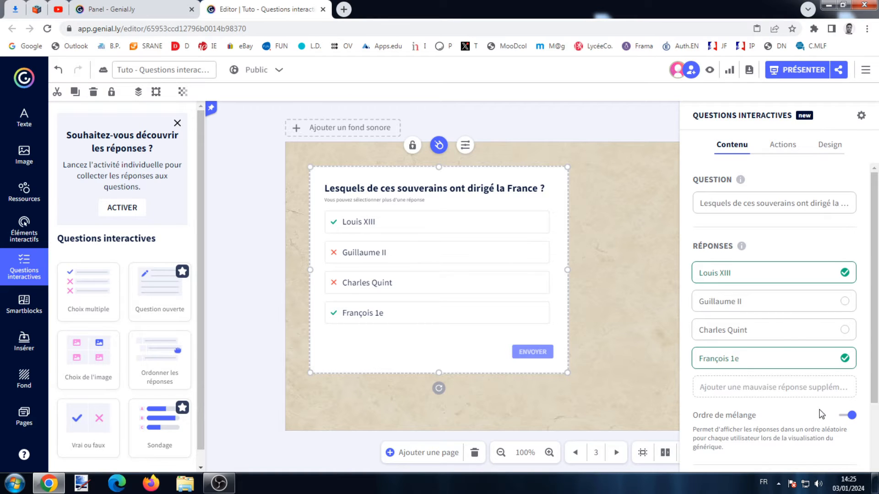
{"action": "left_click", "coordinate": [783, 146]}
{"action": "left_click", "coordinate": [826, 148]}
{"action": "left_click", "coordinate": [621, 262]}
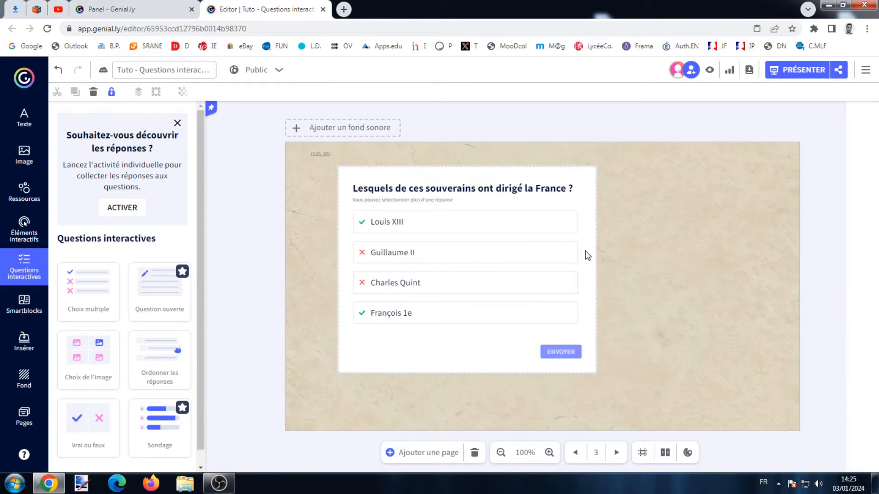
Add an Ordonner les réponses question to page 4 and place it near the centre of the page
{"action": "left_click", "coordinate": [24, 416]}
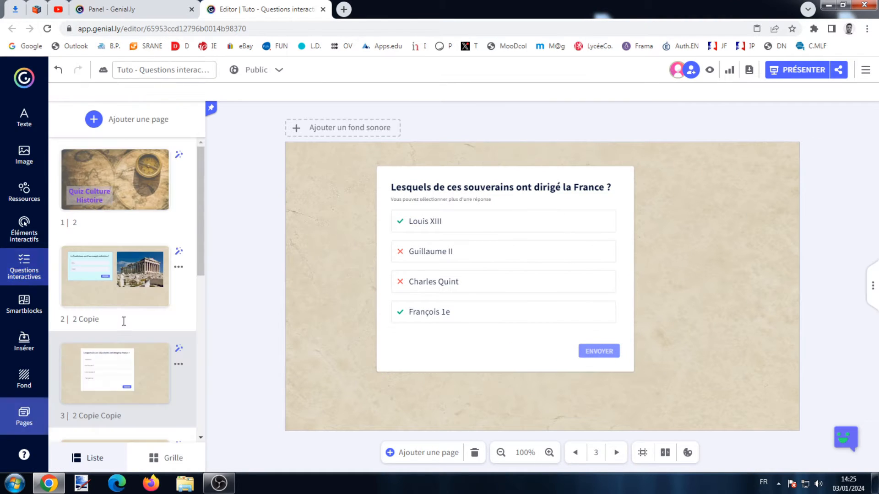
{"action": "scroll", "coordinate": [123, 321], "scroll_direction": "down", "scroll_amount": 2}
{"action": "left_click", "coordinate": [122, 393]}
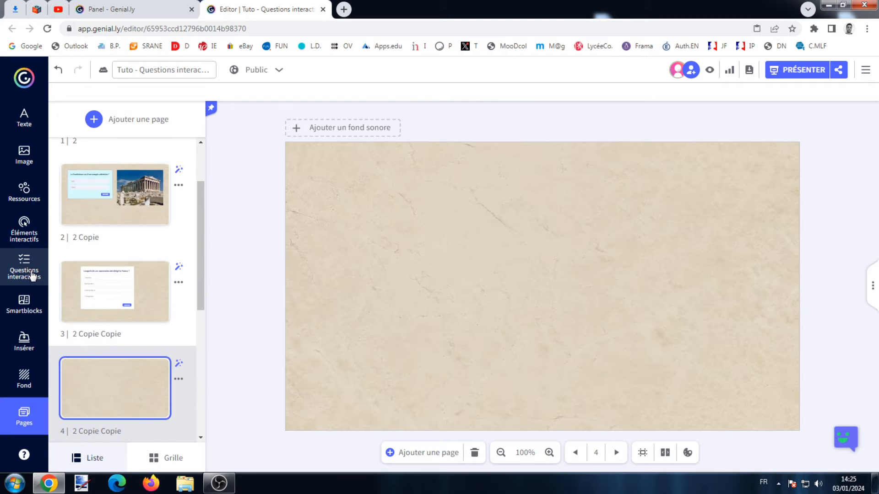
{"action": "left_click", "coordinate": [32, 276]}
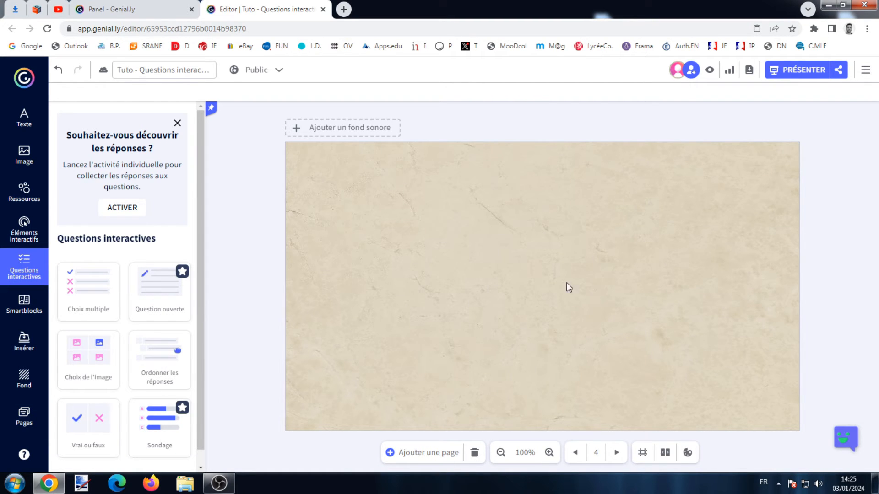
{"action": "left_click_drag", "start_coordinate": [543, 232], "coordinate": [519, 226]}
Set the ordering question's statement to "Classez ces conflits dans l'ordre chrono :"
{"action": "left_click", "coordinate": [543, 158]}
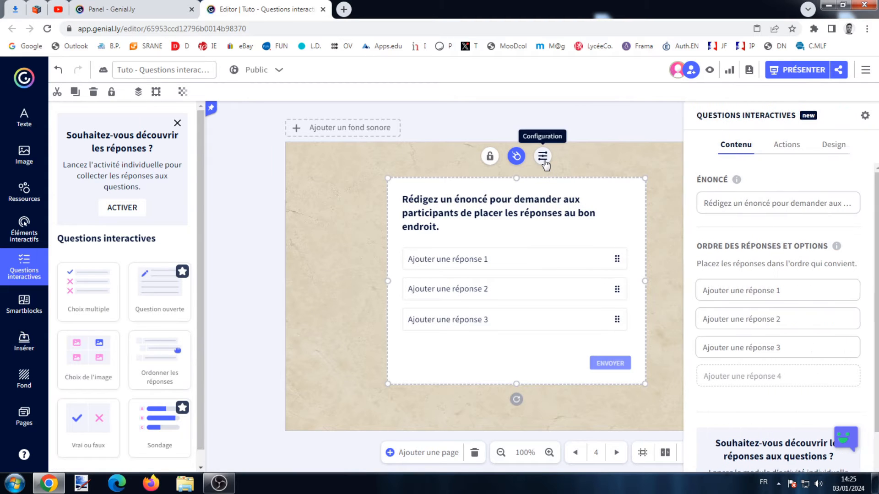
{"action": "left_click", "coordinate": [813, 205]}
{"action": "type", "text": "Classez ces conflit"}
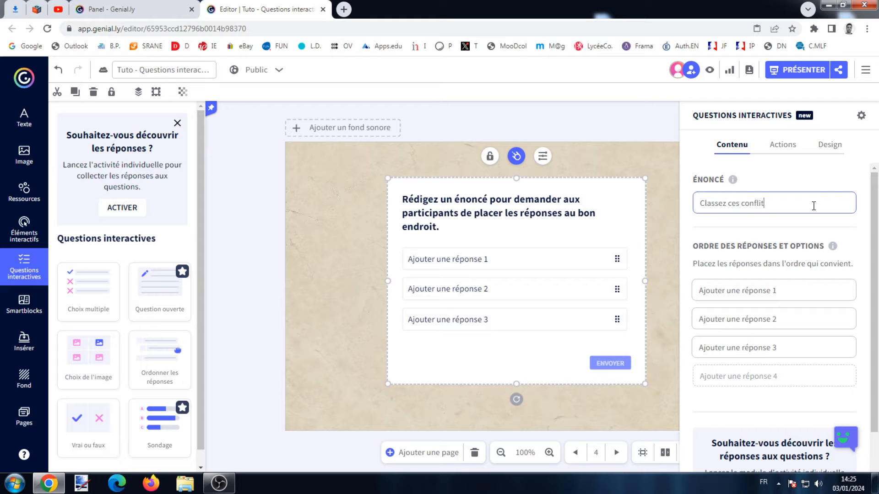
{"action": "type", "text": "s dans l'ordre chronono :"}
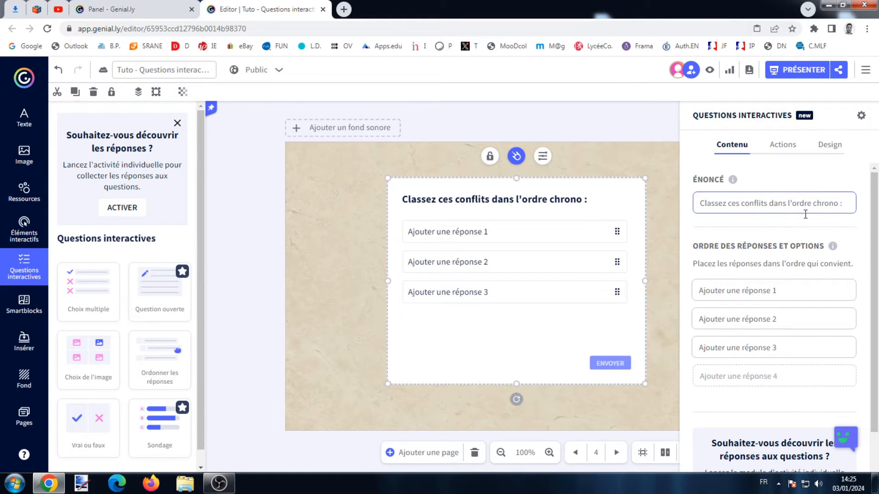
Fill in the ordering question's three answers as "Guerre de Cent Ans", "Guerre froide" and "Guerre des Gaules"
{"action": "left_click", "coordinate": [789, 291]}
{"action": "type", "text": "Guerre de C"}
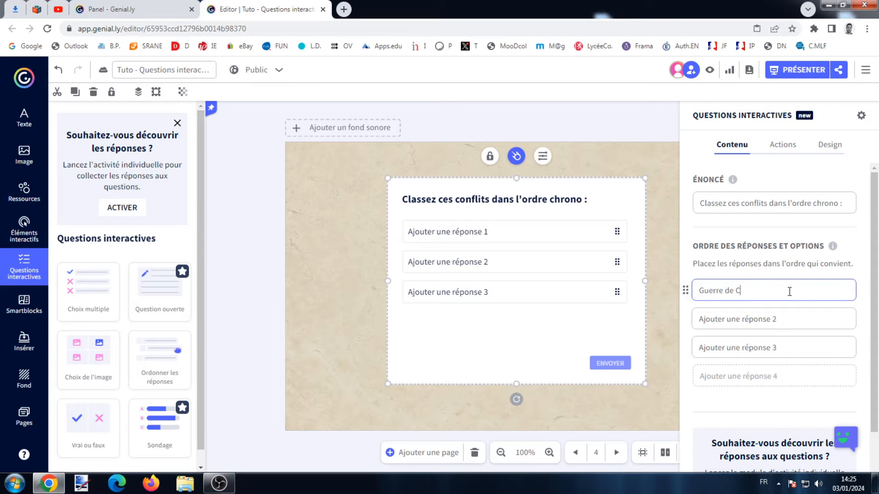
{"action": "type", "text": "ent Ans"}
{"action": "left_click", "coordinate": [724, 318]}
{"action": "type", "text": "G"}
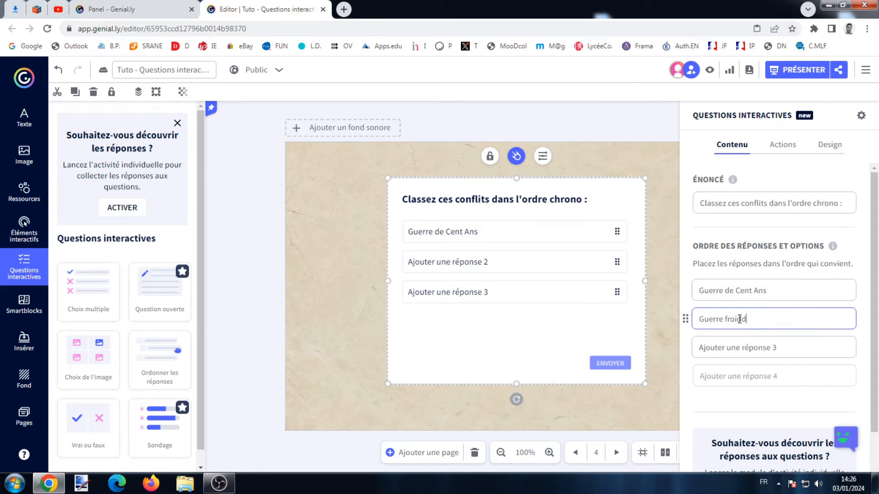
{"action": "type", "text": "uerre froide"}
{"action": "left_click", "coordinate": [768, 349]}
{"action": "type", "text": "Guerre des Gaules"}
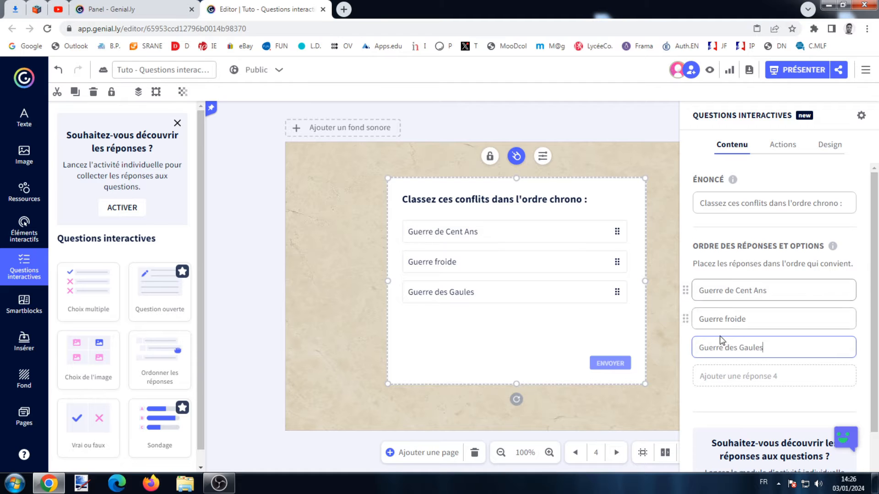
Reorder the answers so Guerre des Gaules comes before Guerre de Cent Ans and Guerre froide
{"action": "left_click_drag", "start_coordinate": [686, 348], "coordinate": [692, 291]}
{"action": "scroll", "coordinate": [750, 343], "scroll_direction": "down", "scroll_amount": 2}
{"action": "scroll", "coordinate": [749, 321], "scroll_direction": "up", "scroll_amount": 2}
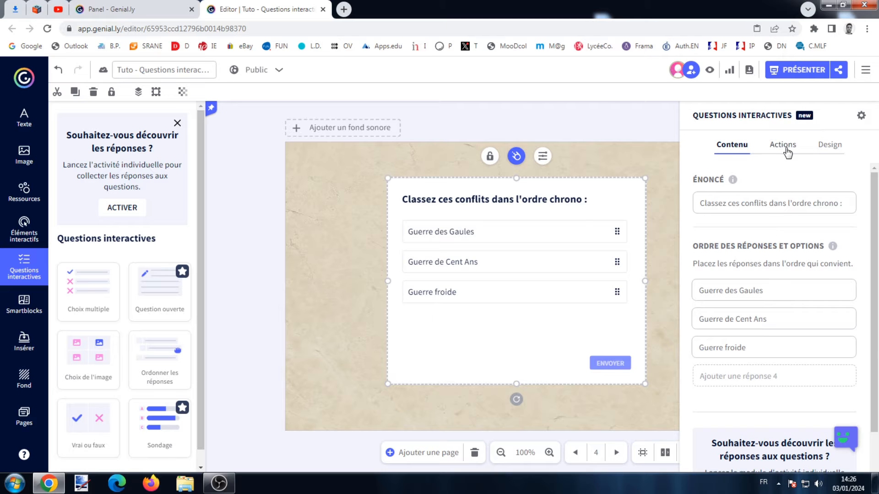
Add a Choix de l'image question to page 5, shift it slightly towards the page's left side and open its settings
{"action": "left_click", "coordinate": [328, 293]}
{"action": "left_click", "coordinate": [24, 415]}
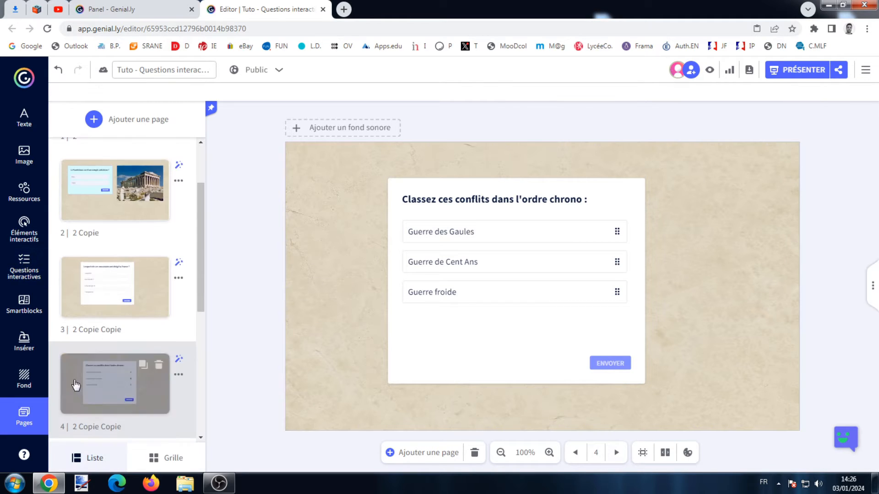
{"action": "left_click", "coordinate": [106, 409]}
{"action": "left_click", "coordinate": [34, 275]}
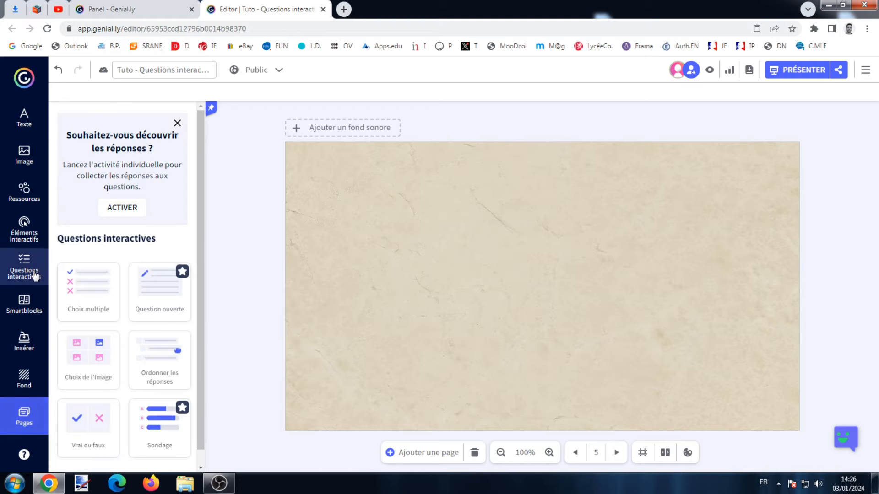
{"action": "left_click", "coordinate": [77, 357]}
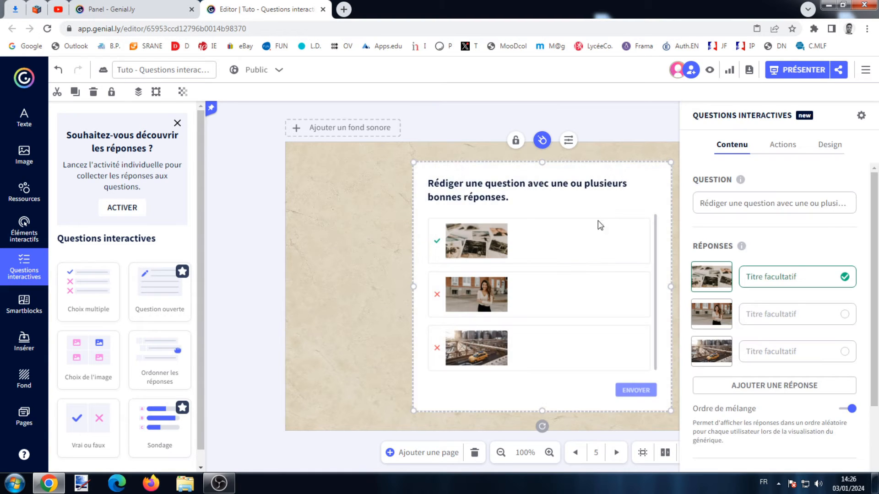
{"action": "left_click_drag", "start_coordinate": [606, 181], "coordinate": [591, 182]}
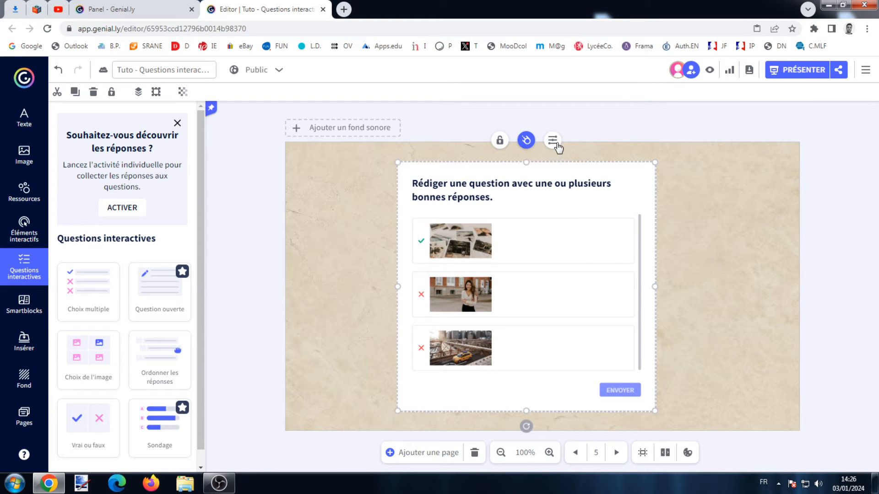
{"action": "left_click", "coordinate": [553, 141]}
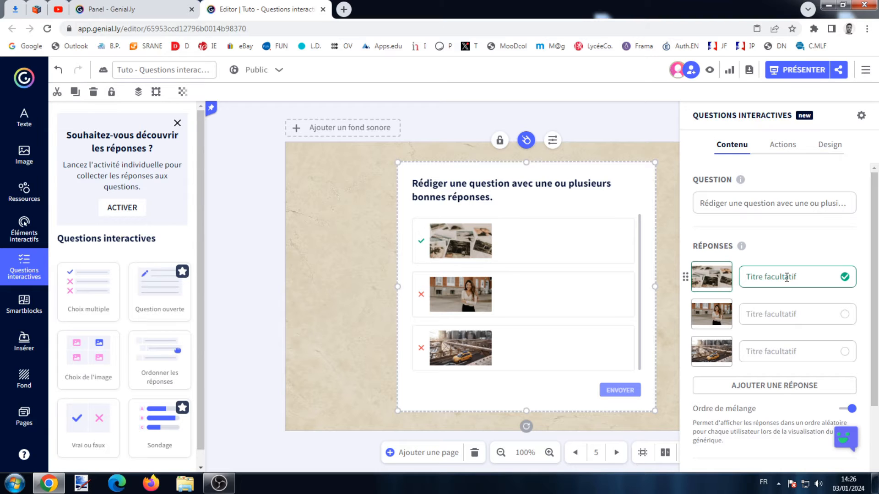
{"action": "type", "text": "dadad"}
{"action": "key", "text": "BackSpace"}
{"action": "key", "text": "BackSpace"}
{"action": "key", "text": "BackSpace"}
{"action": "key", "text": "BackSpace"}
{"action": "key", "text": "BackSpace"}
Replace the first answer's image with the portrait of the white-moustached man, uploaded from the computer
{"action": "mouse_move", "coordinate": [722, 285]}
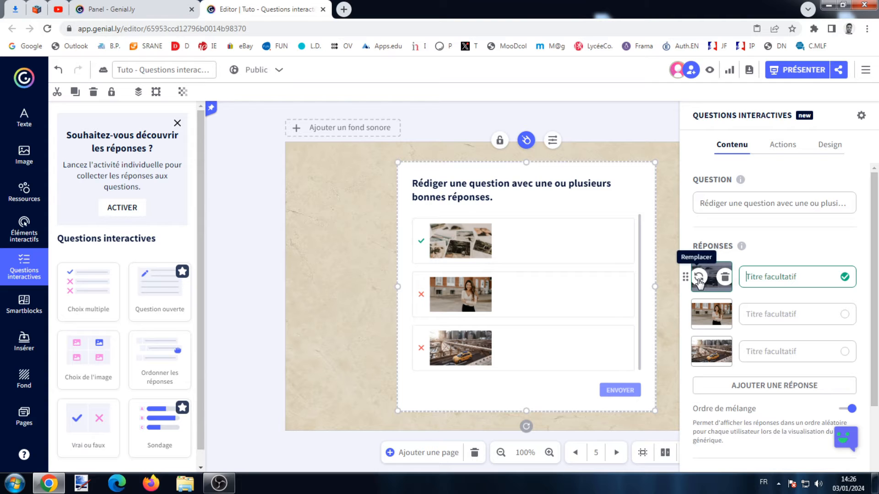
{"action": "left_click", "coordinate": [698, 277]}
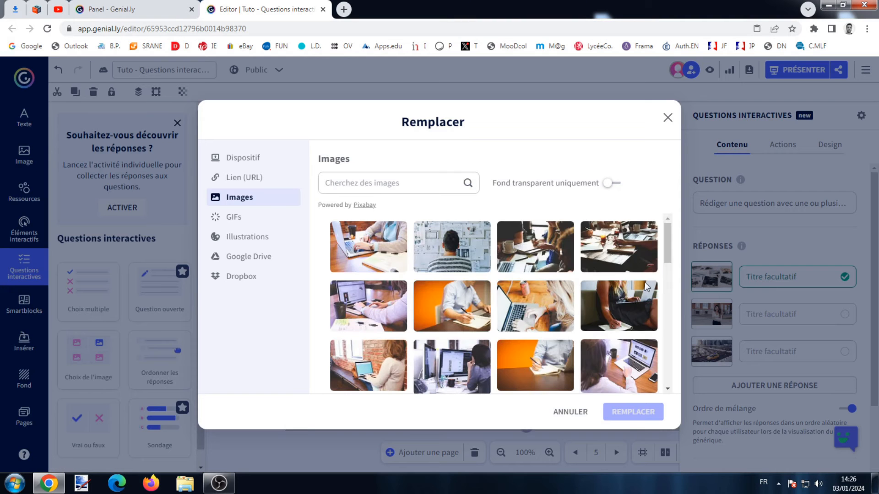
{"action": "left_click", "coordinate": [247, 158]}
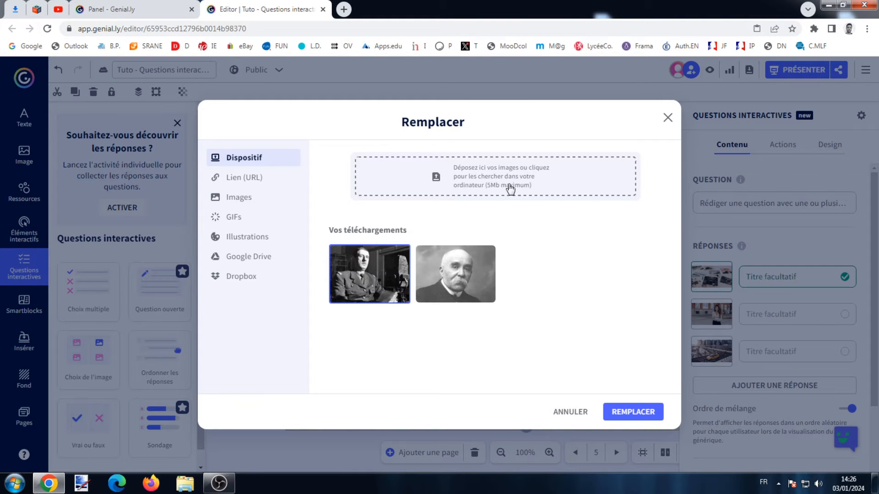
{"action": "left_click", "coordinate": [469, 191]}
{"action": "double_click", "coordinate": [135, 124]}
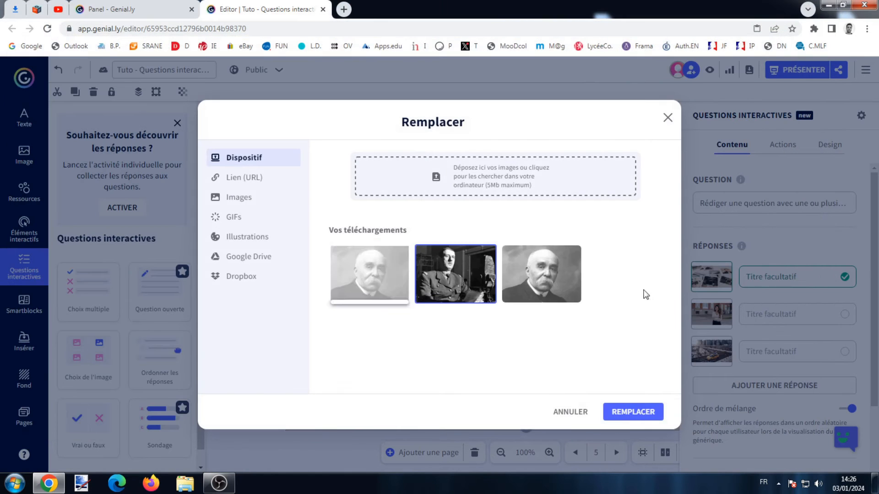
{"action": "left_click", "coordinate": [609, 412]}
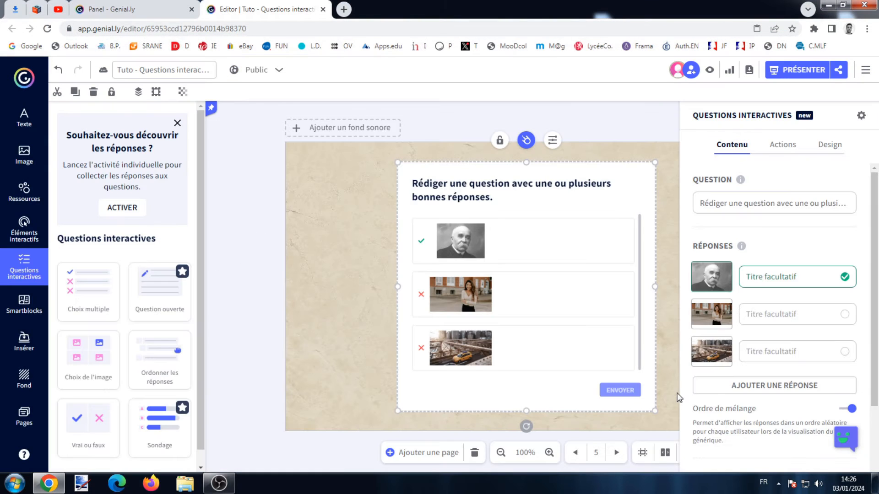
Replace the second answer's image with the already uploaded photo of De Gaulle in uniform
{"action": "left_click", "coordinate": [700, 315]}
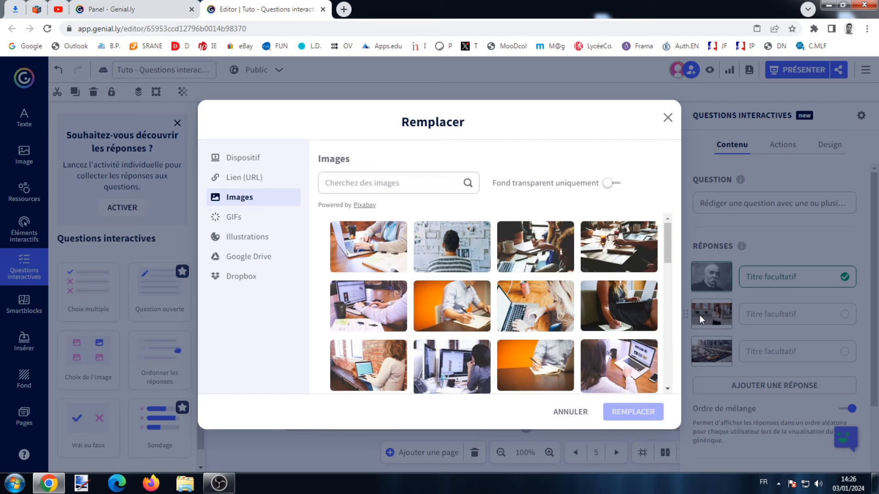
{"action": "left_click", "coordinate": [276, 164]}
{"action": "left_click", "coordinate": [455, 274]}
{"action": "left_click", "coordinate": [643, 412]}
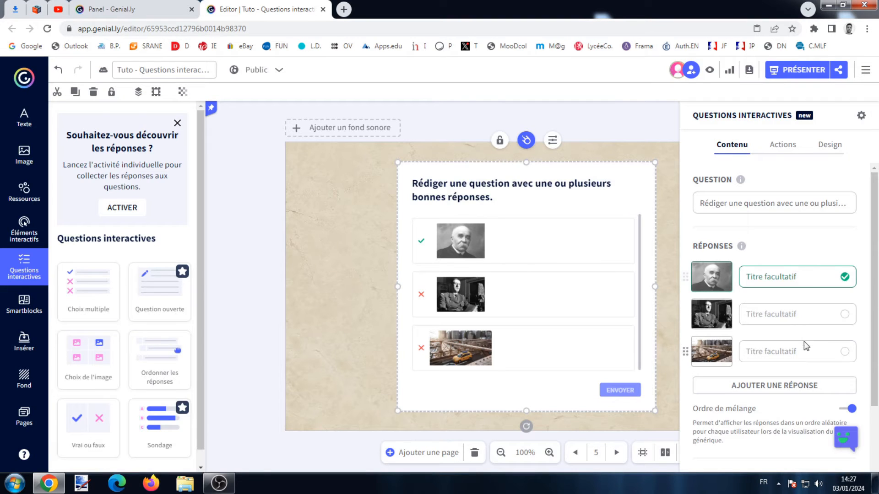
Delete the third image answer and set the question's layout to Horizontal
{"action": "mouse_move", "coordinate": [717, 357]}
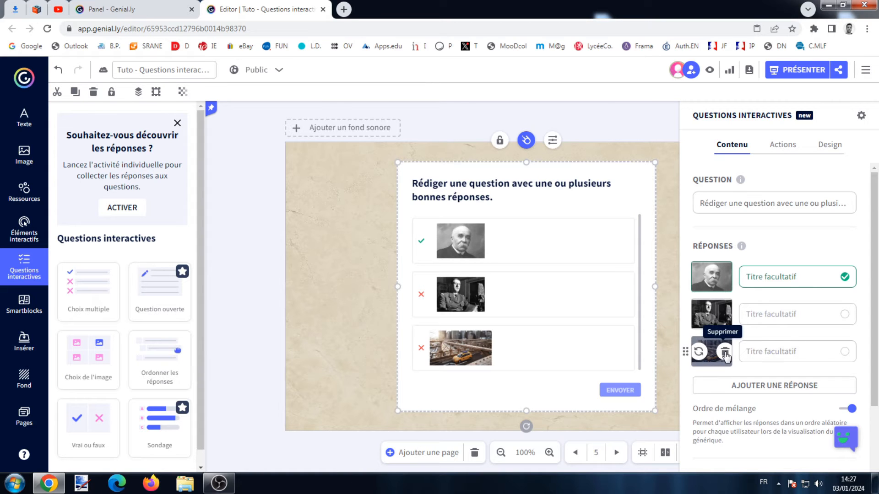
{"action": "left_click", "coordinate": [726, 353]}
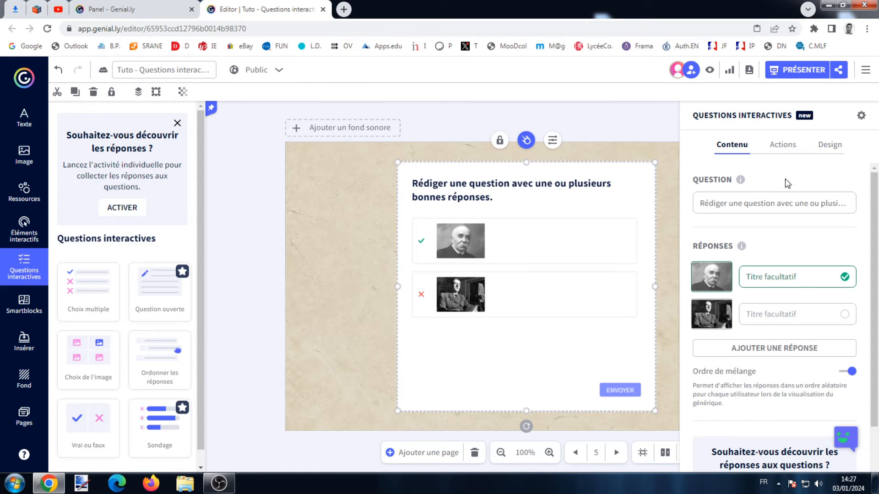
{"action": "left_click", "coordinate": [830, 145]}
{"action": "left_click", "coordinate": [753, 223]}
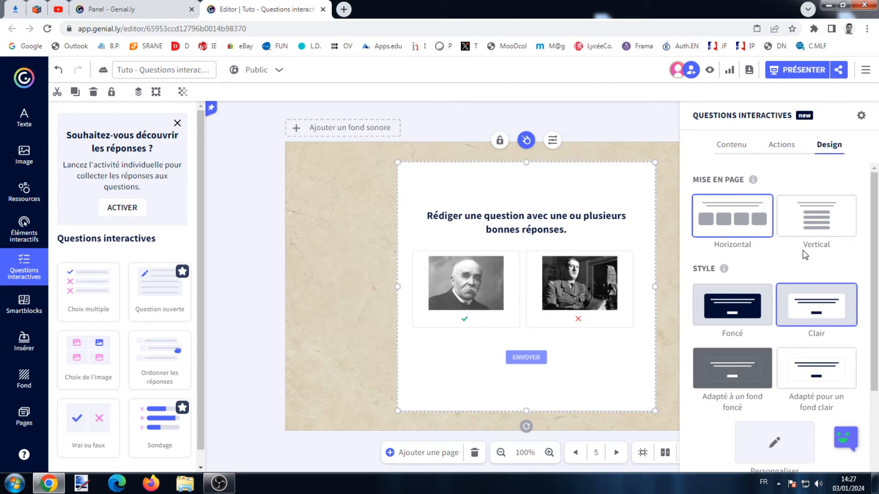
Set the question to "Qui est De Gaulle ?" and mark only the De Gaulle photo as the correct answer
{"action": "left_click", "coordinate": [732, 145]}
{"action": "triple_click", "coordinate": [774, 204]}
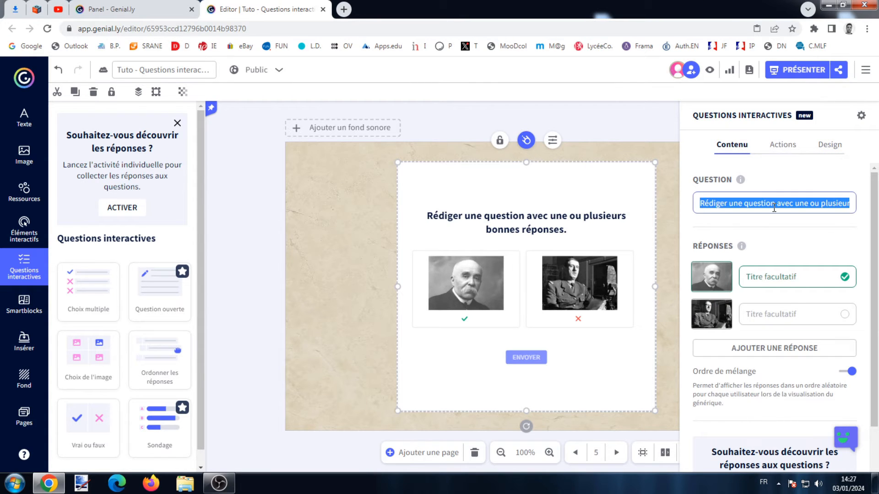
{"action": "type", "text": "Qui est De Gaulle"}
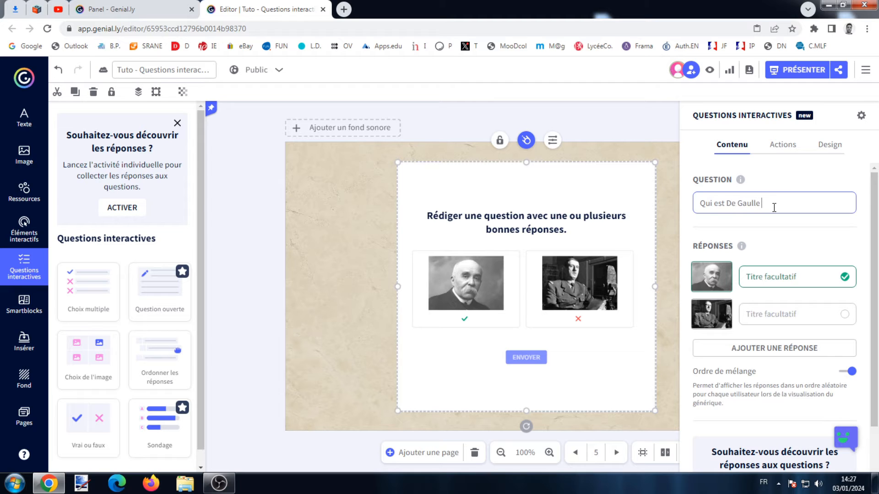
{"action": "left_click", "coordinate": [845, 314]}
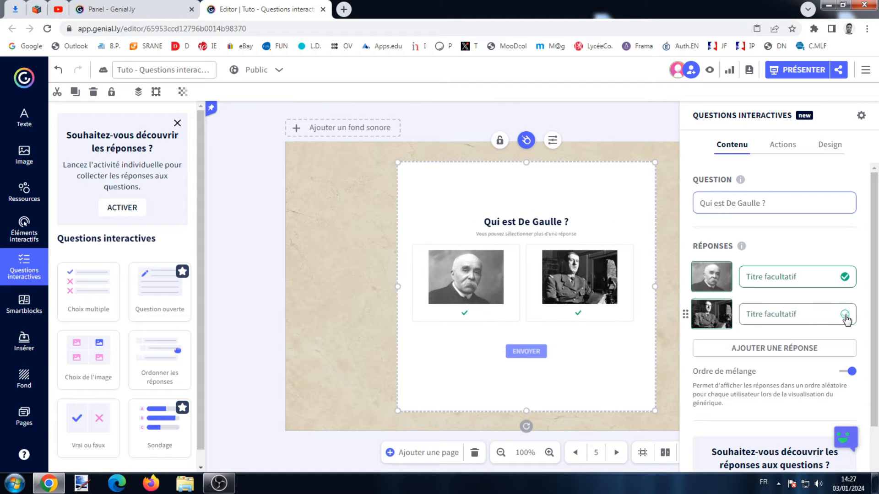
{"action": "left_click", "coordinate": [845, 277]}
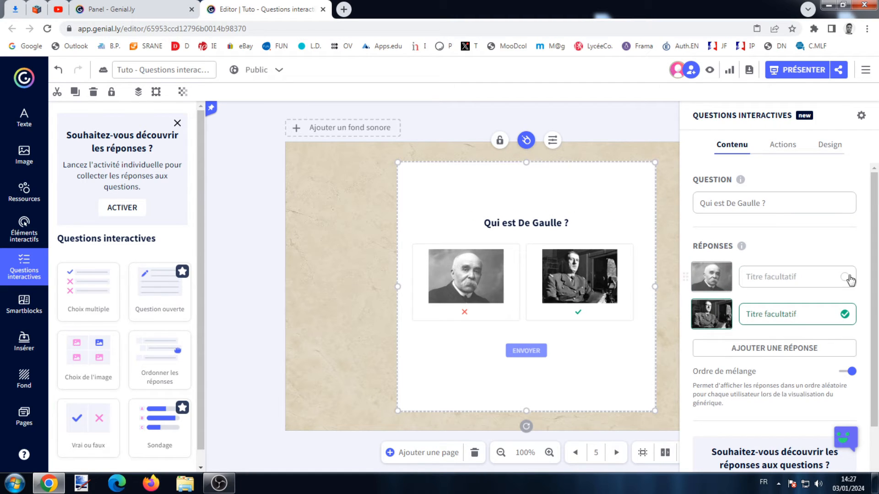
Widen the image question block to about 805 × 580 and centre it horizontally on the page
{"action": "left_click", "coordinate": [663, 253]}
{"action": "left_click", "coordinate": [657, 287]}
{"action": "left_click_drag", "start_coordinate": [678, 288], "coordinate": [746, 292]}
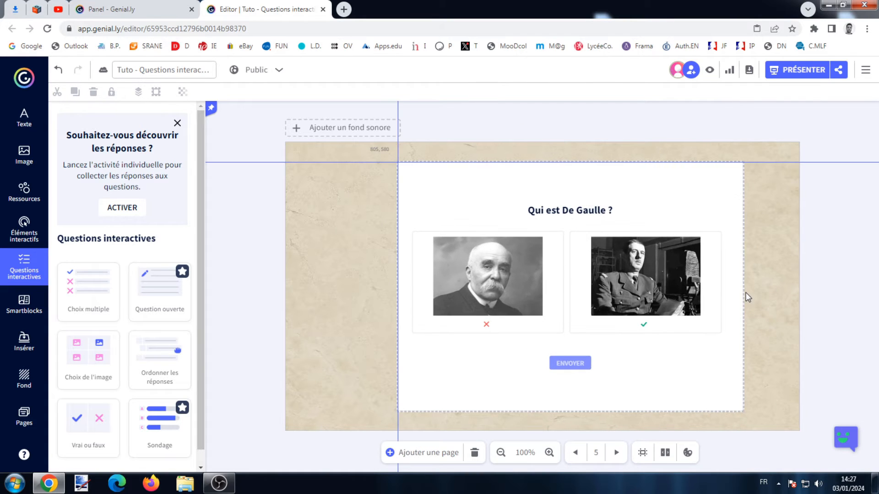
{"action": "left_click_drag", "start_coordinate": [695, 198], "coordinate": [669, 201]}
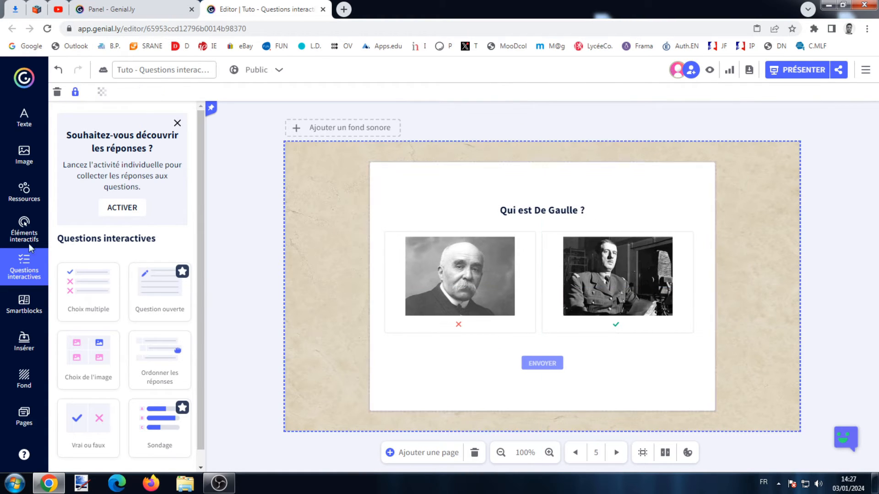
Go to empty page 6 and add a Question ouverte block
{"action": "left_click", "coordinate": [24, 417]}
{"action": "scroll", "coordinate": [114, 305], "scroll_direction": "down", "scroll_amount": 3}
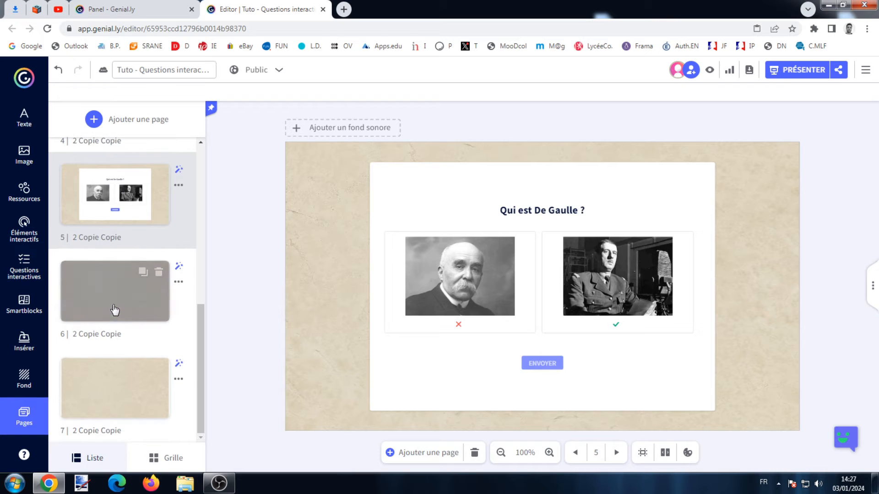
{"action": "left_click", "coordinate": [111, 280]}
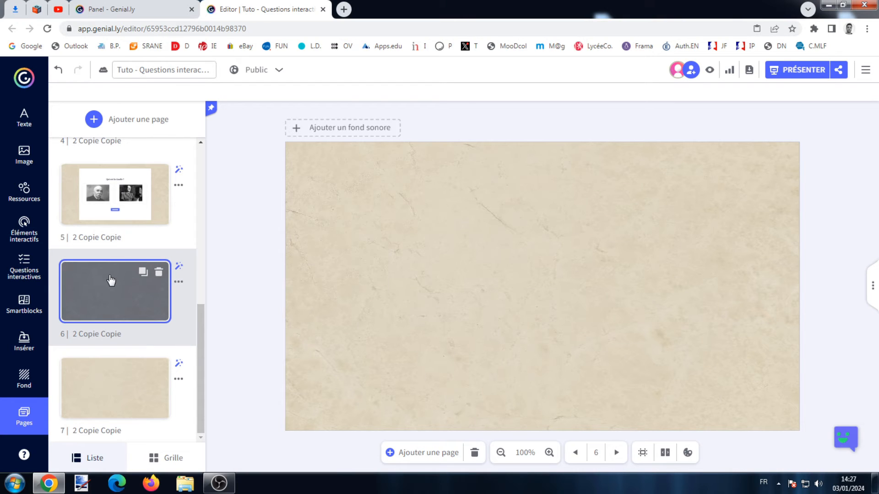
{"action": "left_click", "coordinate": [34, 275]}
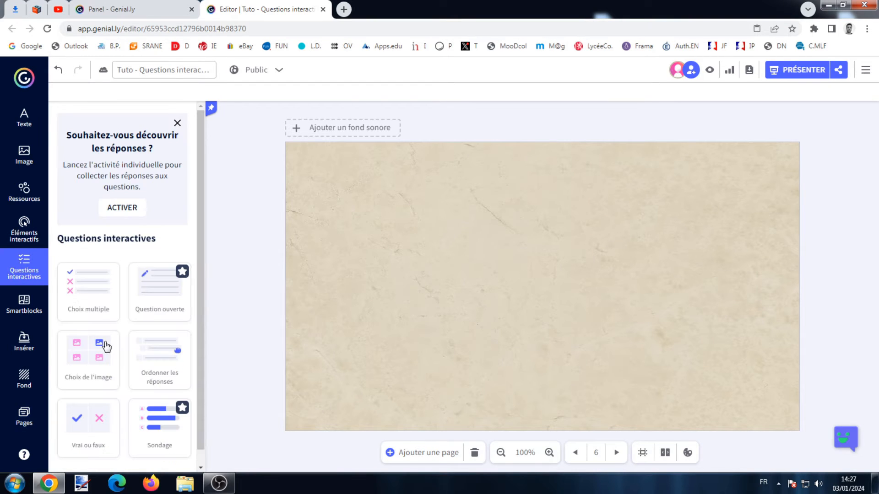
{"action": "left_click", "coordinate": [165, 297]}
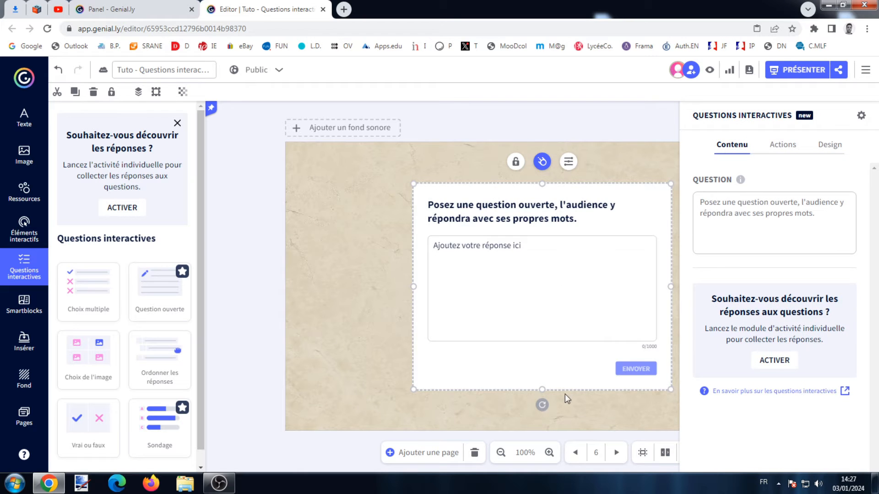
Shrink the open question block to about 503 × 335 and place it in the page's upper-left area
{"action": "left_click_drag", "start_coordinate": [543, 387], "coordinate": [554, 327]}
{"action": "left_click_drag", "start_coordinate": [582, 196], "coordinate": [469, 169]}
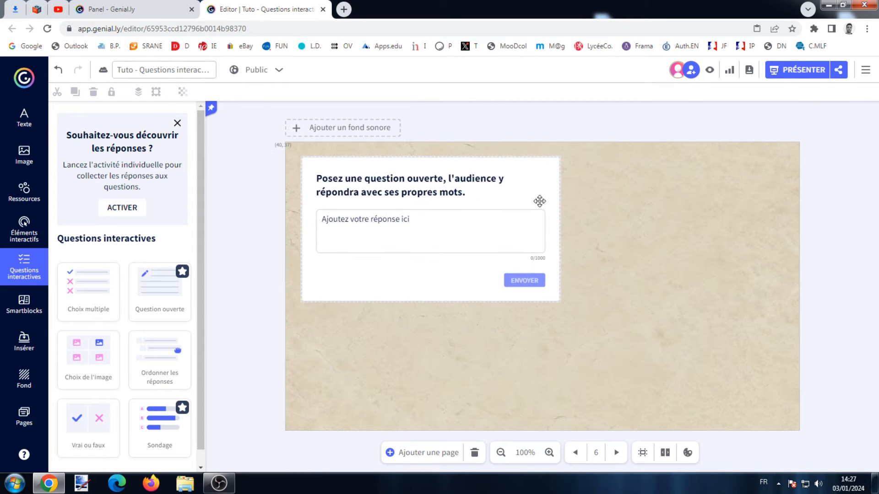
{"action": "left_click_drag", "start_coordinate": [561, 226], "coordinate": [519, 224]}
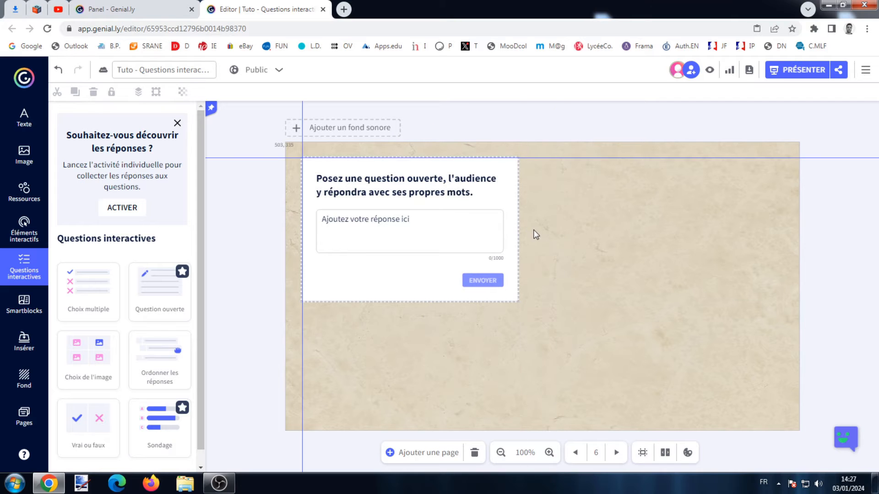
{"action": "left_click", "coordinate": [537, 235]}
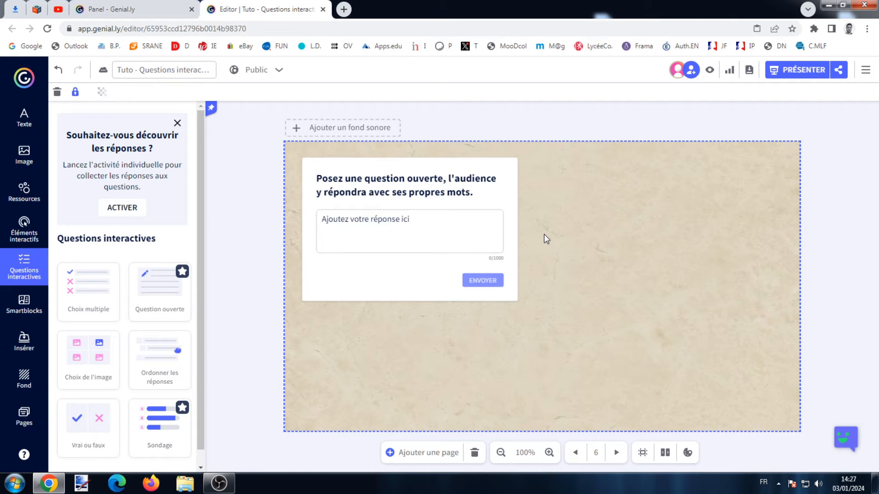
Switch to YouTube, copy the share link of the Château de Versailles construction video, and return to the Genially editor
{"action": "left_click", "coordinate": [59, 8]}
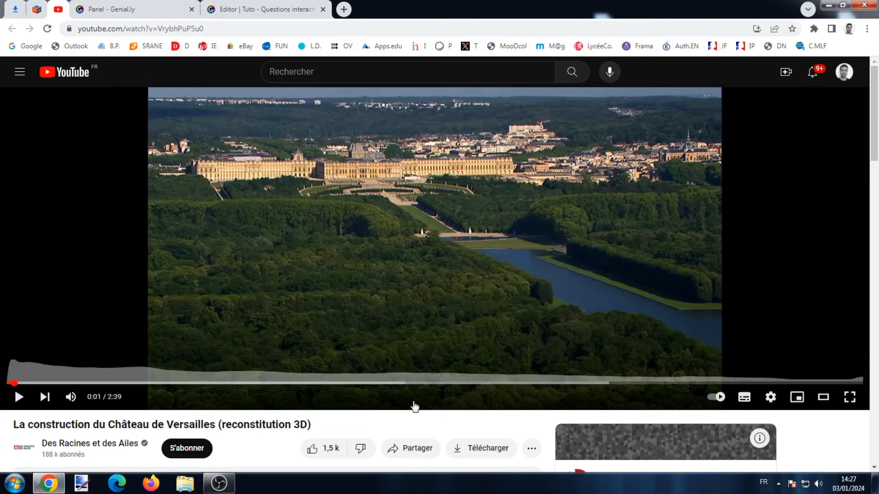
{"action": "left_click", "coordinate": [418, 451]}
{"action": "left_click", "coordinate": [534, 327]}
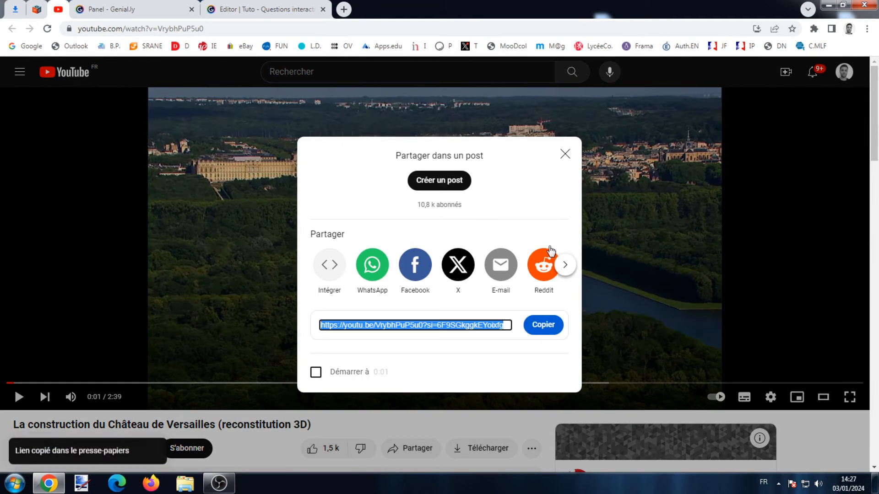
{"action": "left_click", "coordinate": [563, 159]}
{"action": "left_click", "coordinate": [268, 14]}
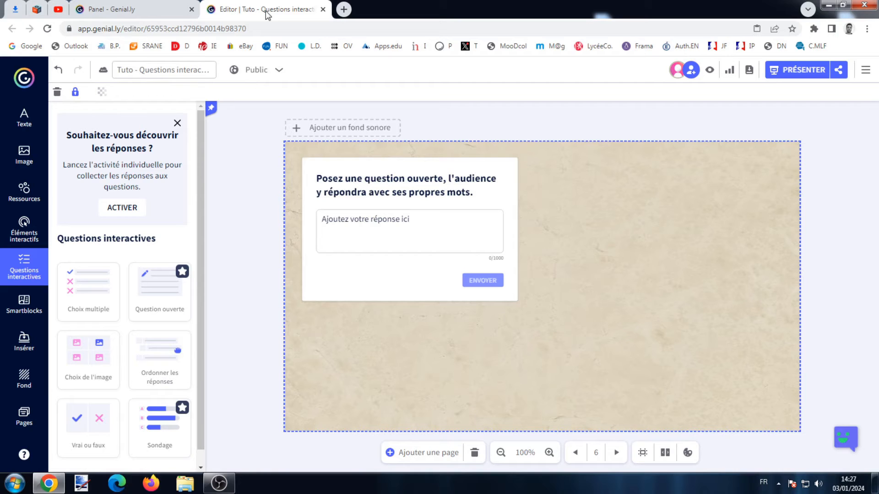
Embed the copied Château de Versailles YouTube video on page 6, place it beside the open question and enlarge it
{"action": "left_click", "coordinate": [24, 341]}
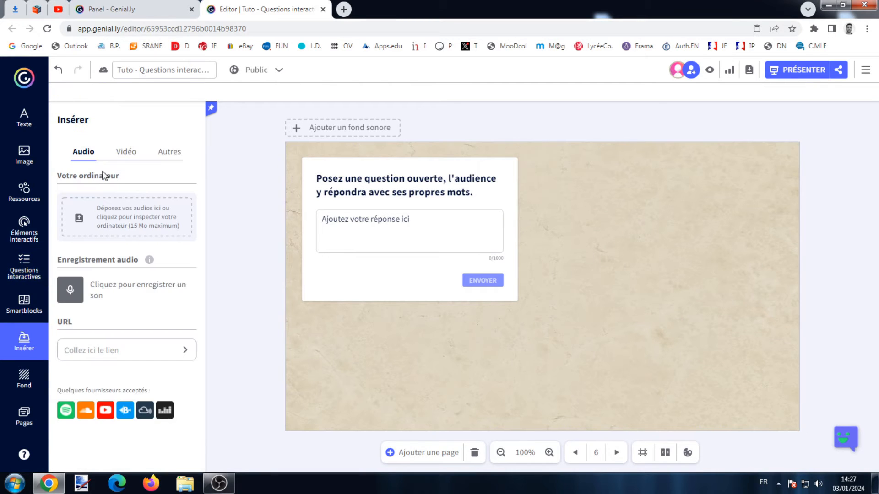
{"action": "left_click", "coordinate": [126, 158]}
{"action": "left_click", "coordinate": [131, 182]}
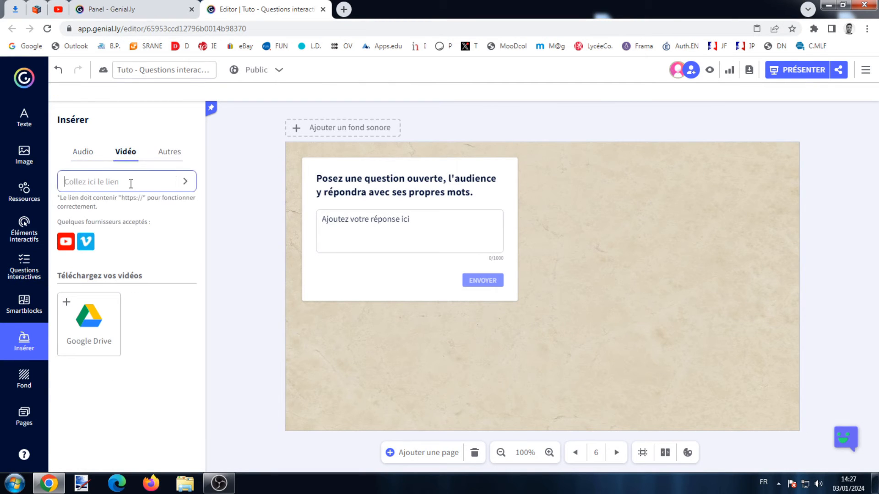
{"action": "key", "text": "ctrl+v"}
{"action": "left_click", "coordinate": [186, 184]}
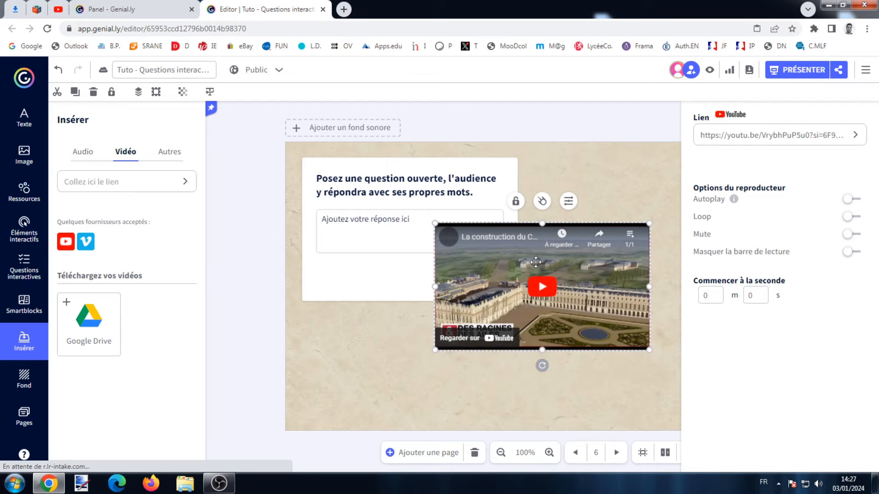
{"action": "left_click_drag", "start_coordinate": [604, 288], "coordinate": [702, 222]}
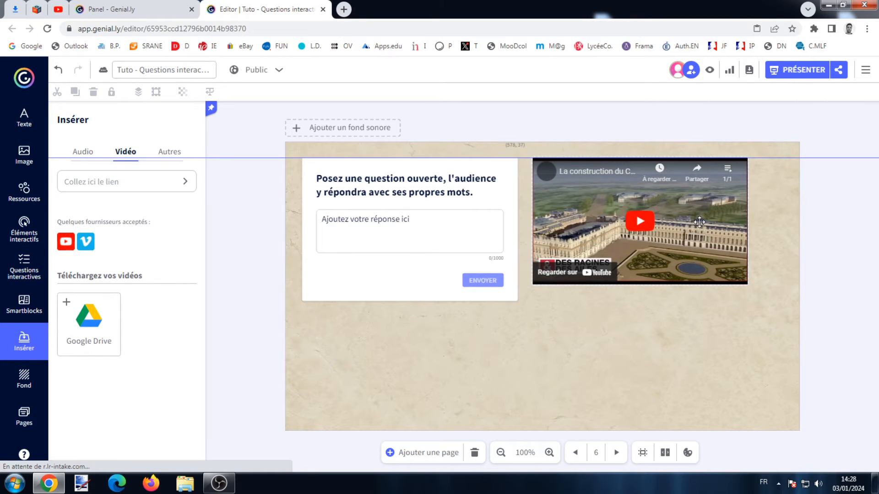
{"action": "left_click_drag", "start_coordinate": [743, 284], "coordinate": [784, 321]}
Set the open question's text to "Quel roi fait de Versailles un vrai palais ?"
{"action": "left_click", "coordinate": [449, 228]}
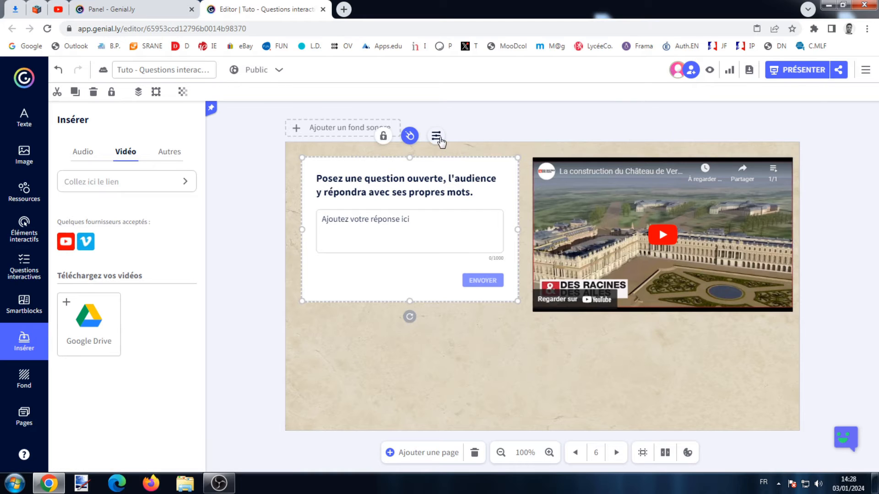
{"action": "left_click", "coordinate": [436, 135]}
{"action": "triple_click", "coordinate": [771, 215]}
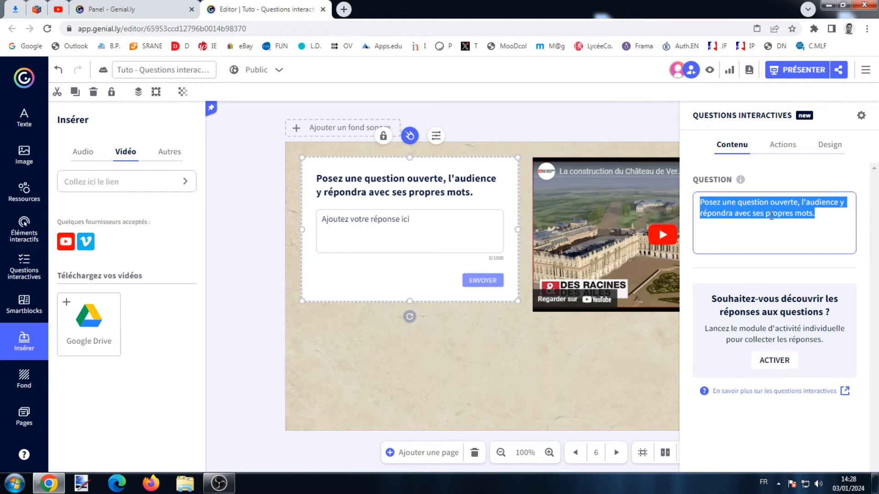
{"action": "type", "text": "QUel roi fait de Versa"}
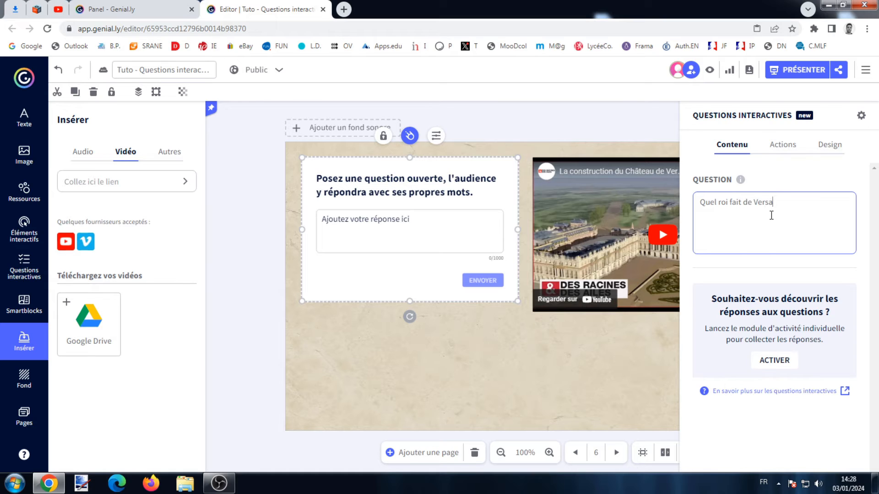
{"action": "type", "text": "illes un vrai"}
{"action": "left_click", "coordinate": [593, 370]}
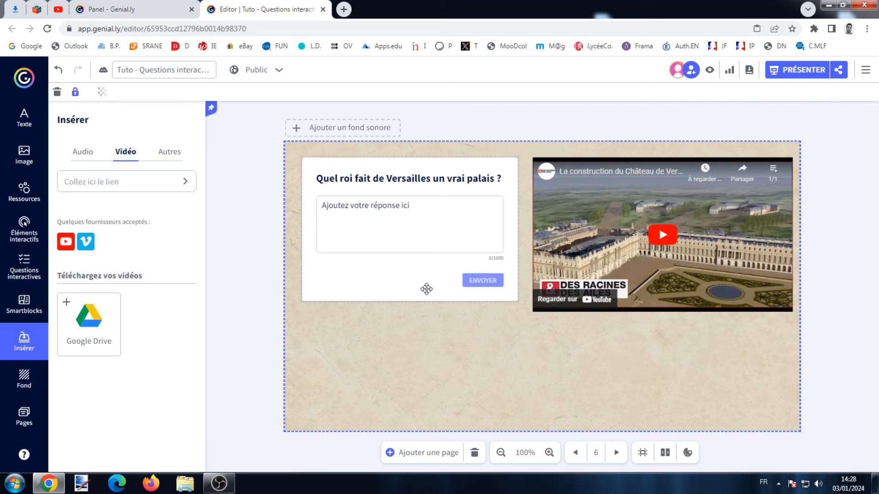
Reduce the height of the first open question block to free space beneath it
{"action": "left_click", "coordinate": [418, 291]}
{"action": "left_click_drag", "start_coordinate": [410, 300], "coordinate": [411, 271]}
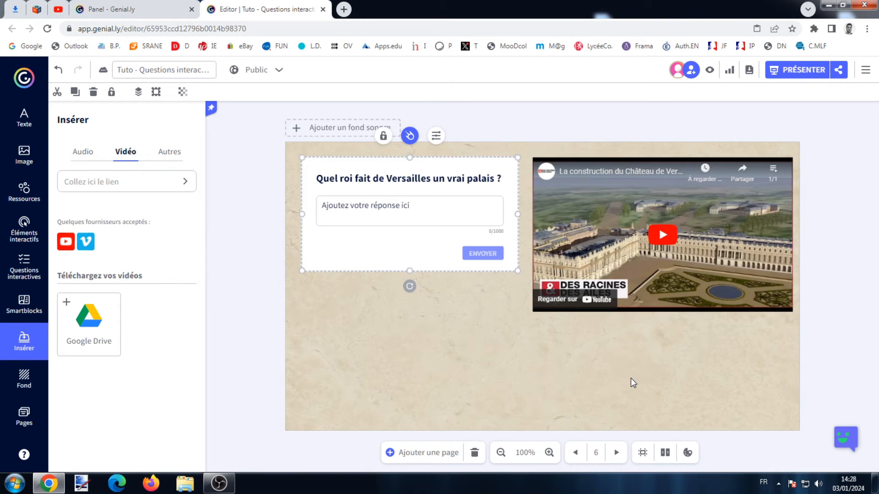
{"action": "left_click", "coordinate": [406, 355]}
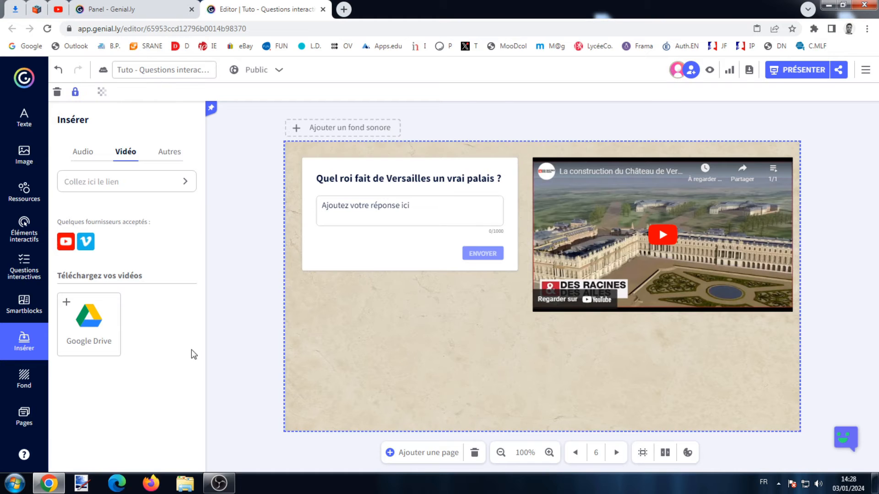
Add a second Question ouverte block on page 6 asking "En quelle année la cour s'installe-t-elle à Versailles ?"
{"action": "left_click", "coordinate": [22, 270]}
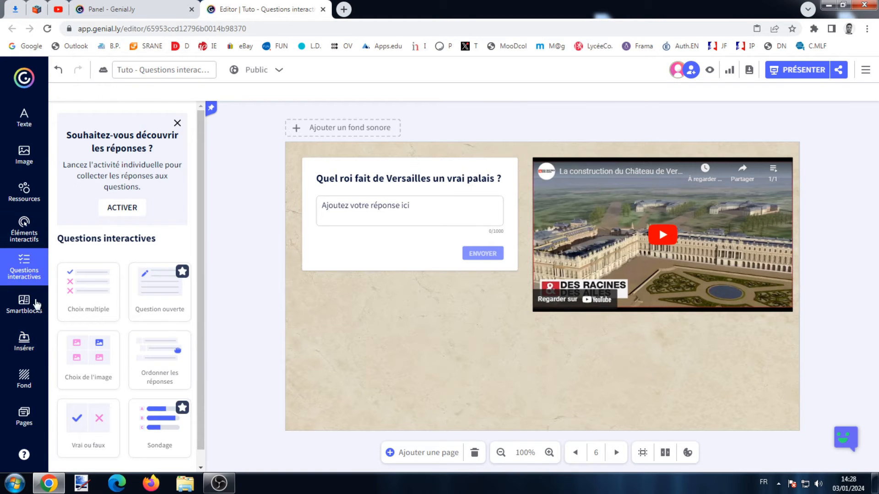
{"action": "left_click_drag", "start_coordinate": [155, 306], "coordinate": [529, 287]}
{"action": "triple_click", "coordinate": [805, 216]}
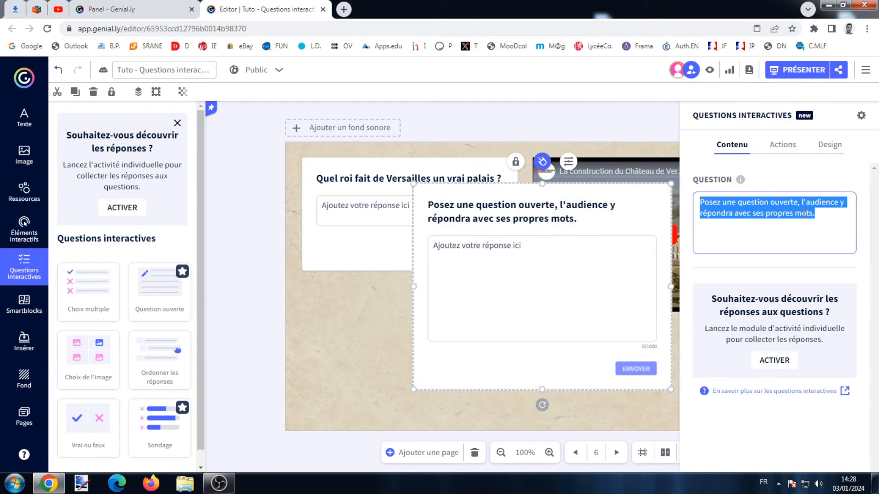
{"action": "type", "text": "En quelle annéee l"}
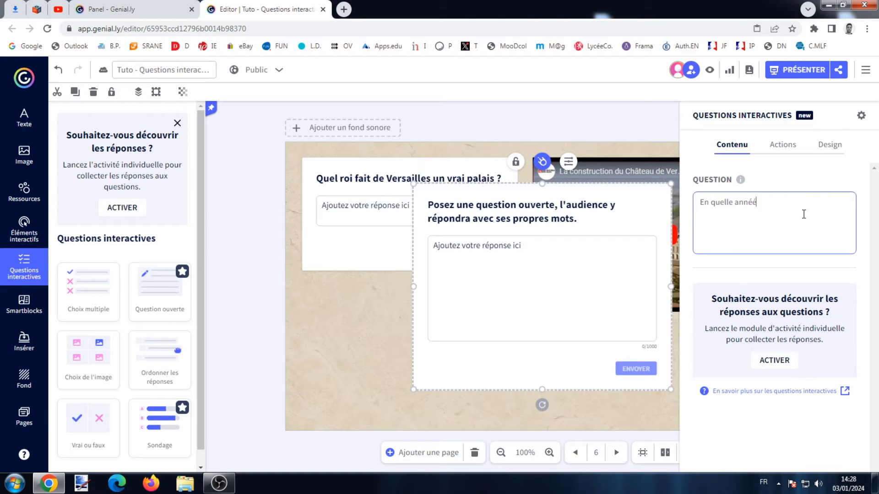
{"action": "key", "text": "BackSpace"}
{"action": "key", "text": "BackSpace"}
{"action": "key", "text": "BackSpace"}
{"action": "key", "text": "BackSpace"}
{"action": "type", "text": "e la cour s'installe-t-elle à Versailles ?"}
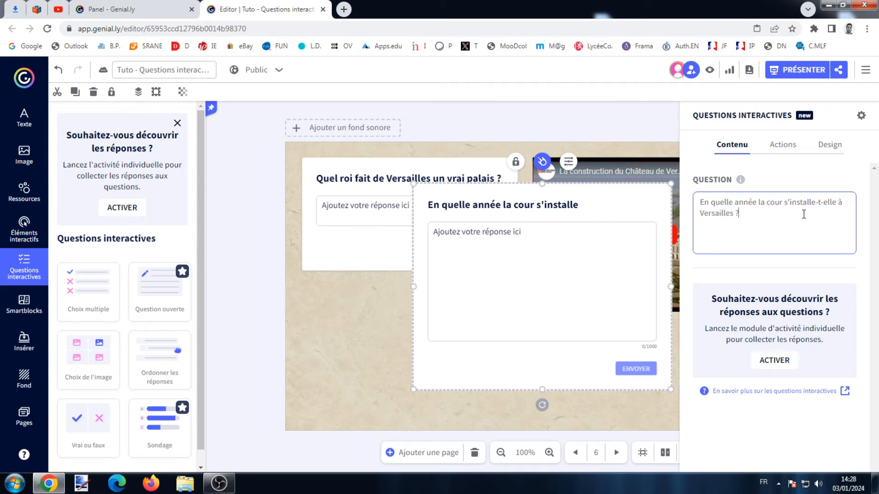
Shrink the second open question block, place it directly below the first, and view its feedback and page action options
{"action": "left_click_drag", "start_coordinate": [670, 389], "coordinate": [664, 317]}
{"action": "left_click_drag", "start_coordinate": [596, 213], "coordinate": [410, 287]}
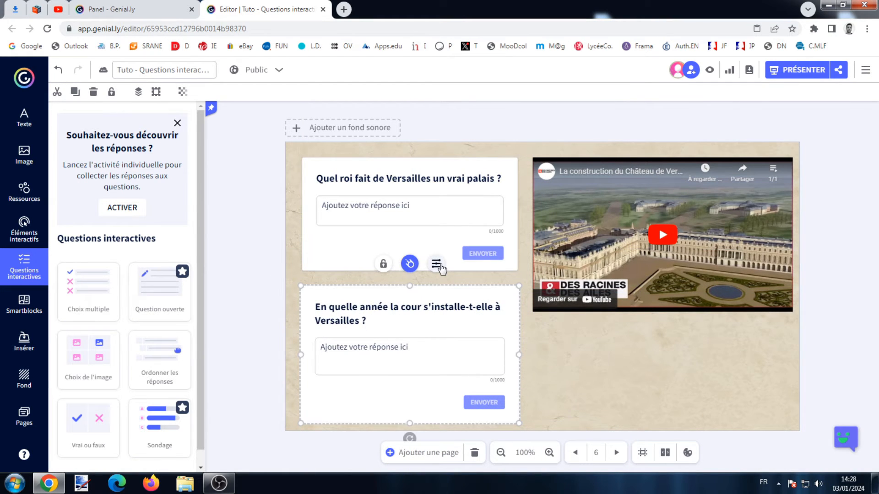
{"action": "left_click", "coordinate": [438, 265]}
{"action": "left_click", "coordinate": [778, 148]}
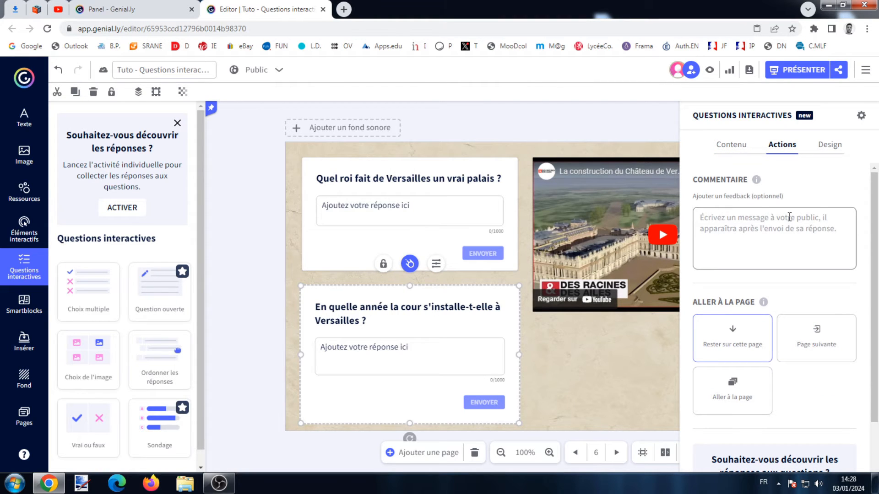
{"action": "left_click", "coordinate": [549, 363]}
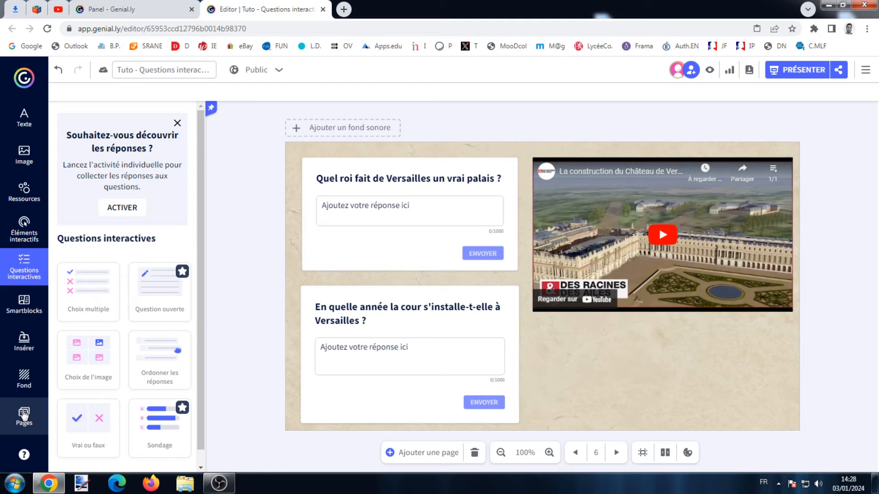
Go to empty page 7, add a Sondage block, shift it up and left, and enlarge it
{"action": "left_click", "coordinate": [24, 417]}
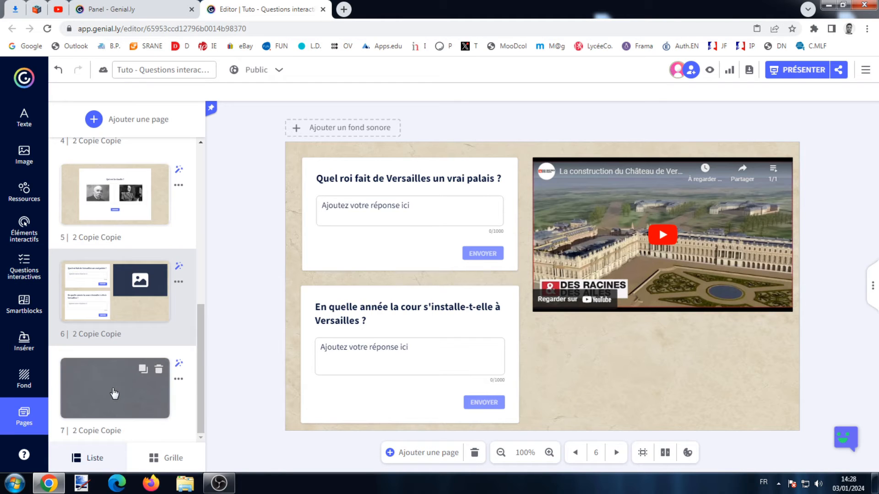
{"action": "left_click", "coordinate": [114, 393]}
{"action": "left_click", "coordinate": [23, 271]}
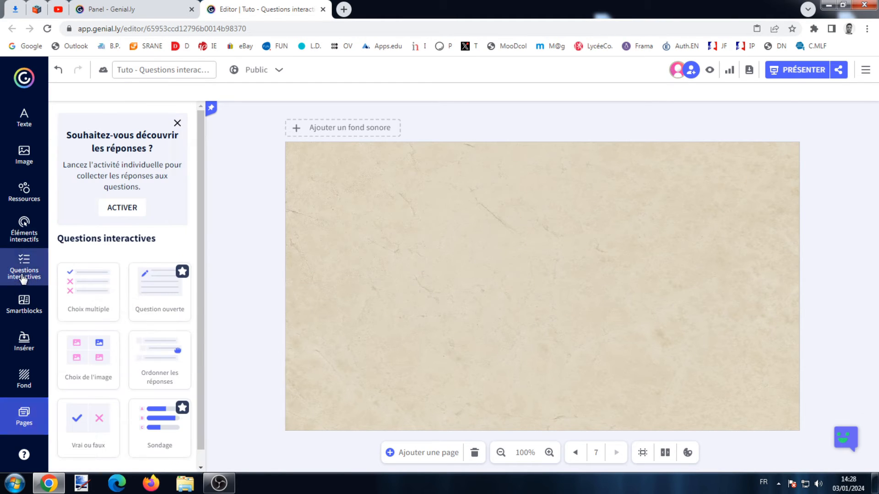
{"action": "left_click", "coordinate": [161, 426]}
{"action": "left_click_drag", "start_coordinate": [575, 228], "coordinate": [528, 220]}
{"action": "left_click_drag", "start_coordinate": [623, 382], "coordinate": [647, 401]}
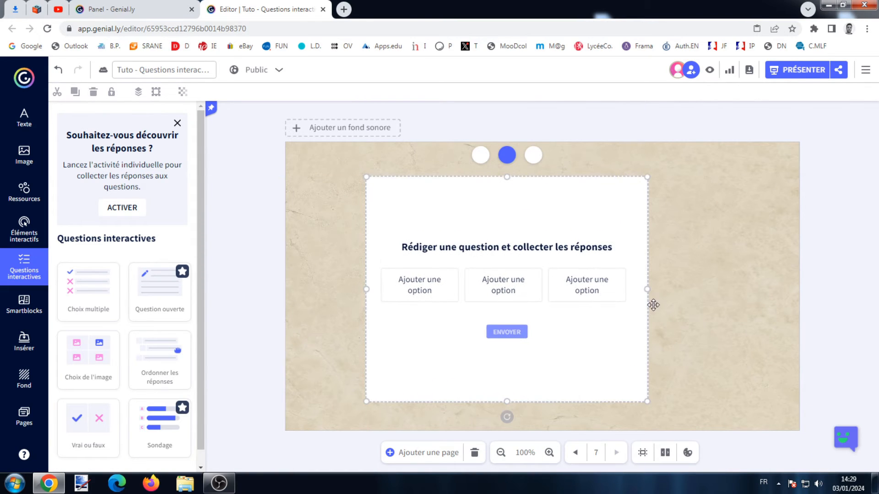
Set the poll's question to "Quel est votre personnage préféré ?"
{"action": "left_click", "coordinate": [533, 155]}
{"action": "left_click", "coordinate": [790, 203]}
{"action": "triple_click", "coordinate": [791, 203]}
{"action": "type", "text": "Quel es"}
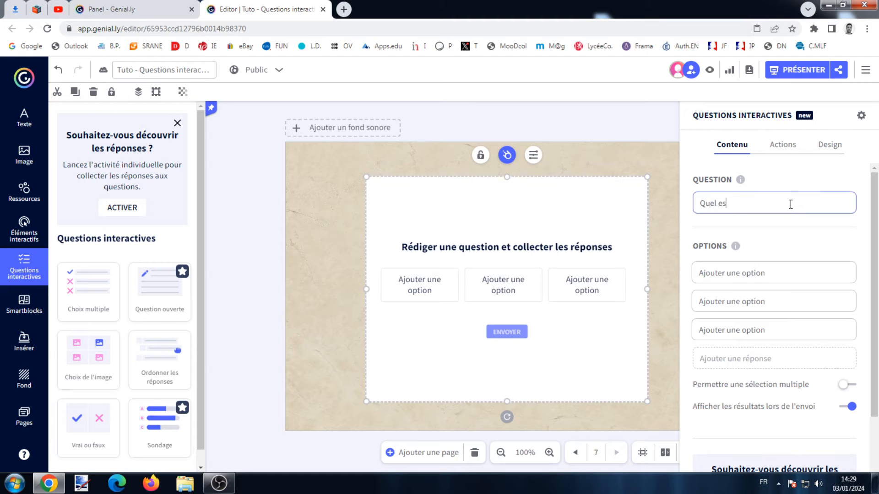
{"action": "type", "text": "t votre personnage préféré ?"}
Enter the poll's four options: Louis XIV, François 1e, De Gaulle and Napoléon
{"action": "left_click", "coordinate": [774, 272]}
{"action": "type", "text": "Louis XIV"}
{"action": "left_click", "coordinate": [802, 305]}
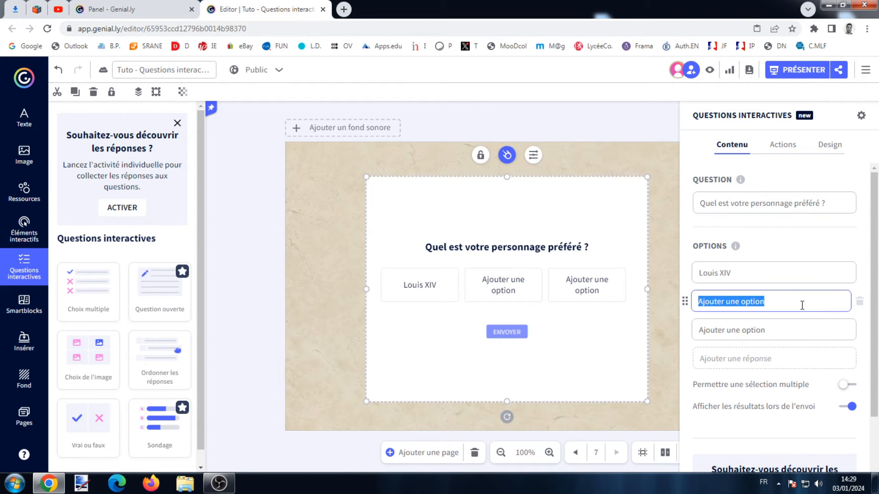
{"action": "type", "text": "François 1e"}
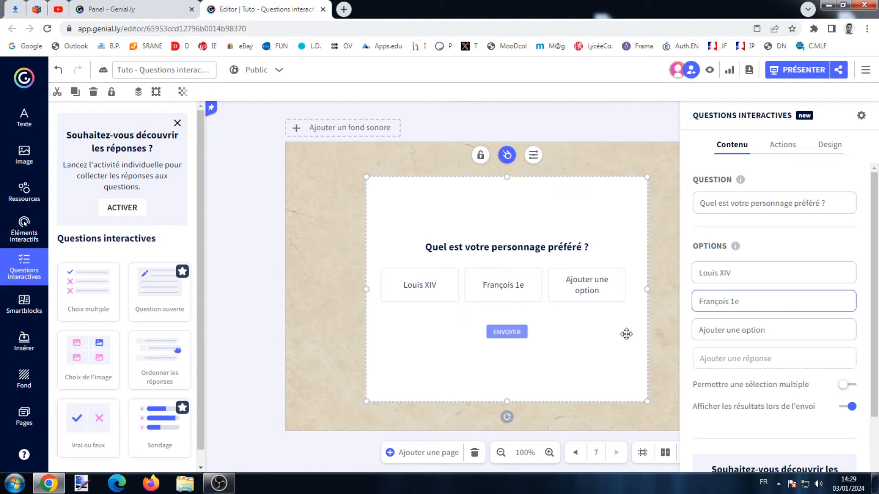
{"action": "left_click", "coordinate": [778, 328]}
{"action": "type", "text": "De Gaulle"}
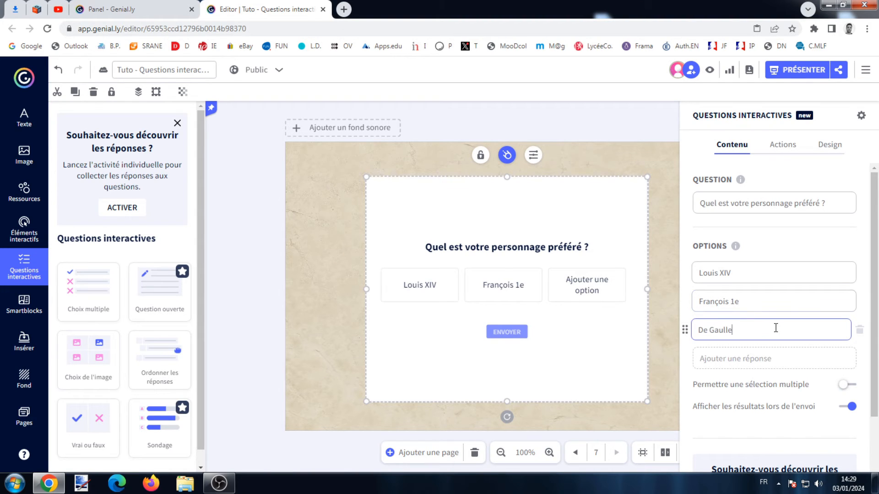
{"action": "left_click", "coordinate": [774, 357]}
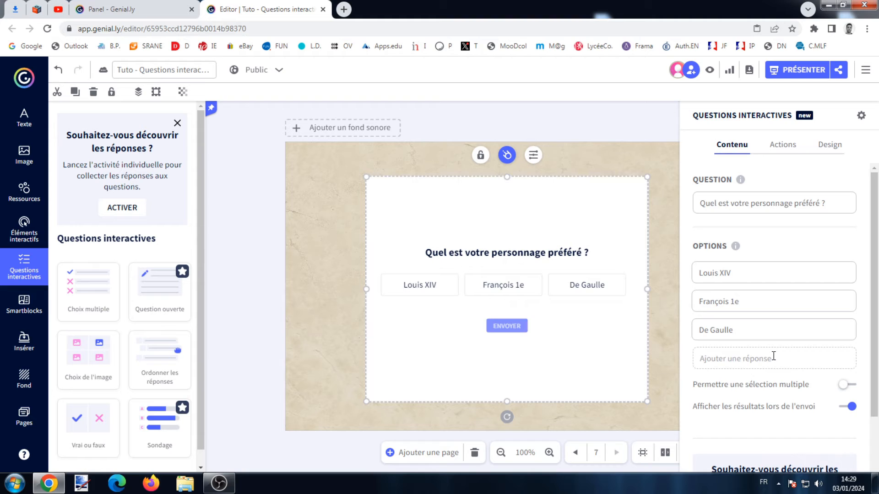
{"action": "type", "text": "Napoléo"}
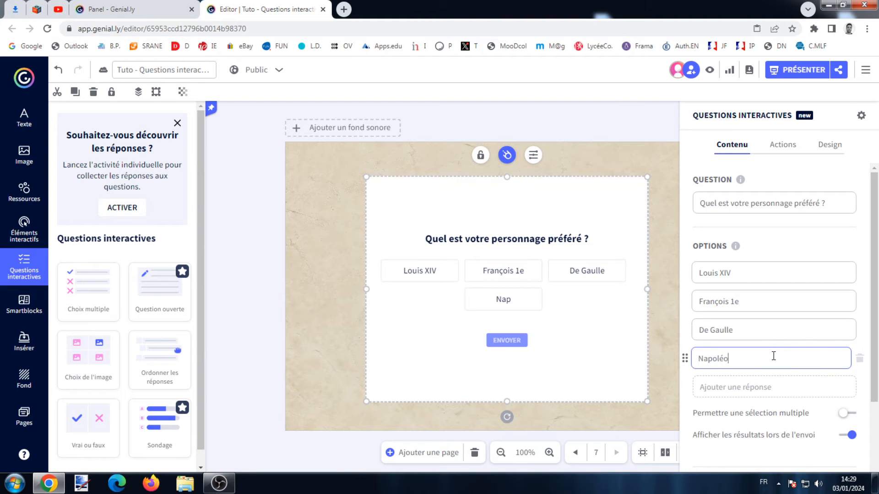
Try allowing multiple selection in the poll, switch it back off, and deselect the block
{"action": "left_click", "coordinate": [851, 414]}
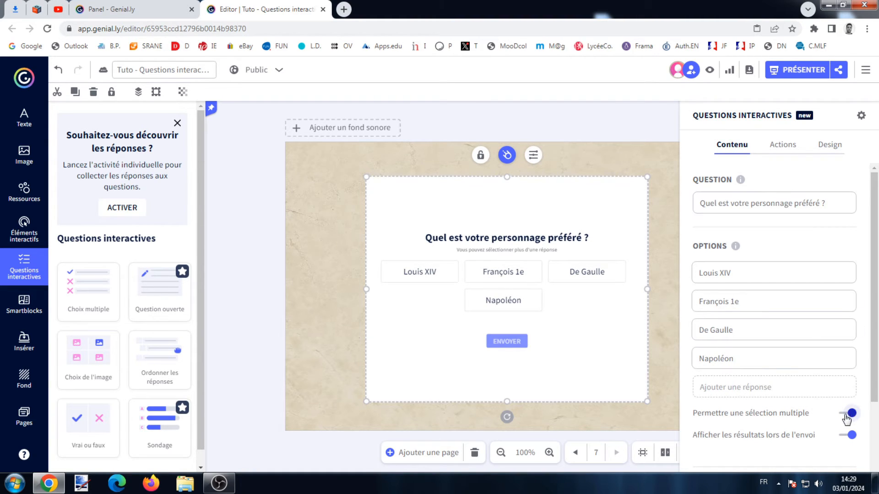
{"action": "left_click", "coordinate": [850, 415]}
{"action": "left_click", "coordinate": [663, 368]}
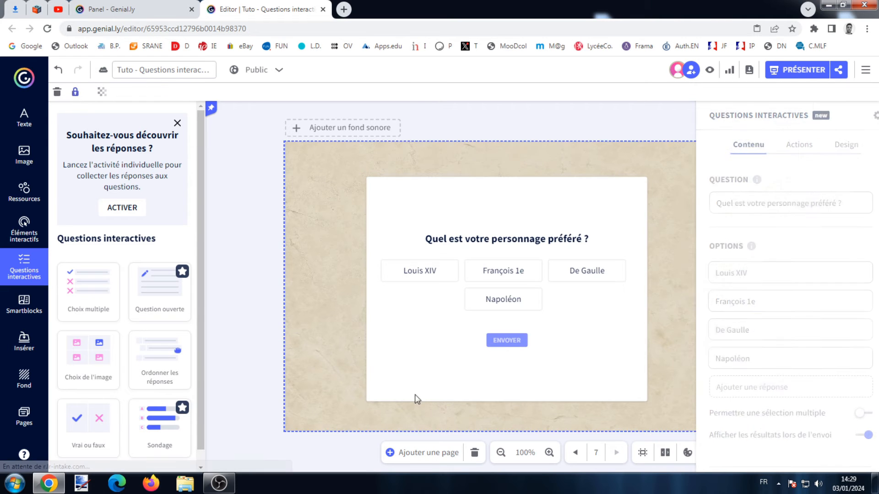
Go to page 2 and open the configuration of the Parthenon true/false question
{"action": "left_click", "coordinate": [24, 416]}
{"action": "scroll", "coordinate": [137, 253], "scroll_direction": "up", "scroll_amount": 6}
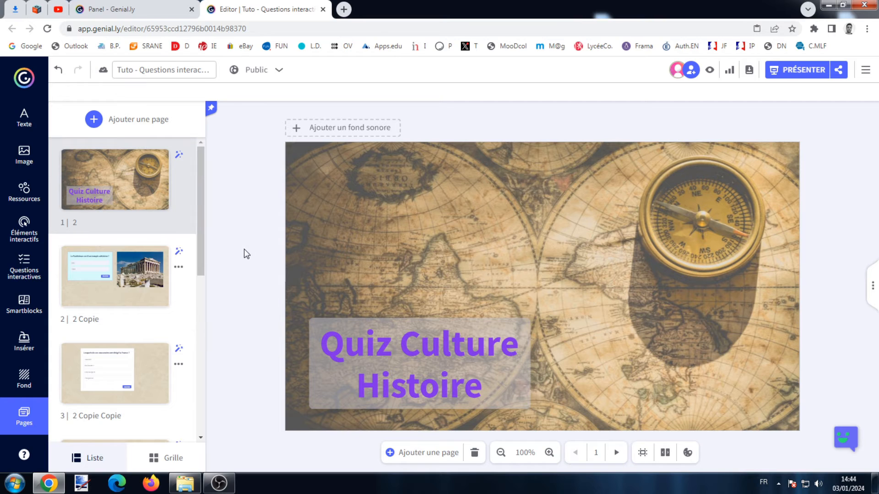
{"action": "left_click", "coordinate": [127, 291]}
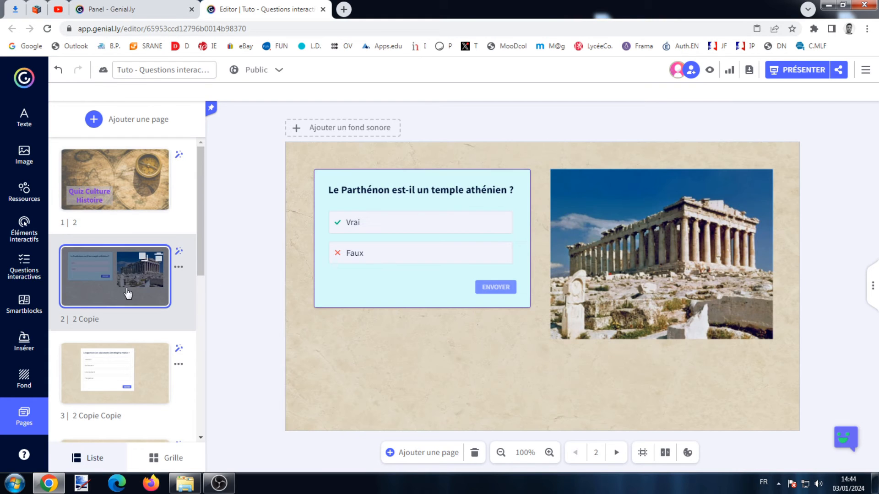
{"action": "left_click", "coordinate": [450, 224]}
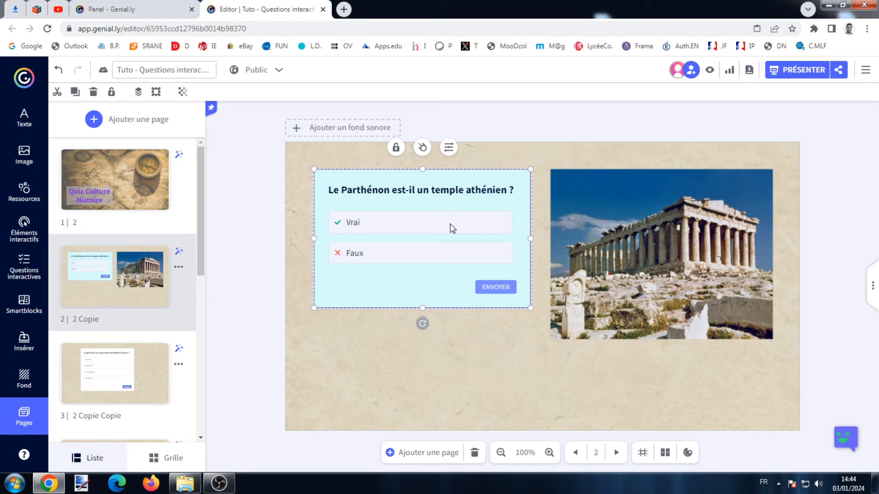
{"action": "left_click", "coordinate": [448, 148]}
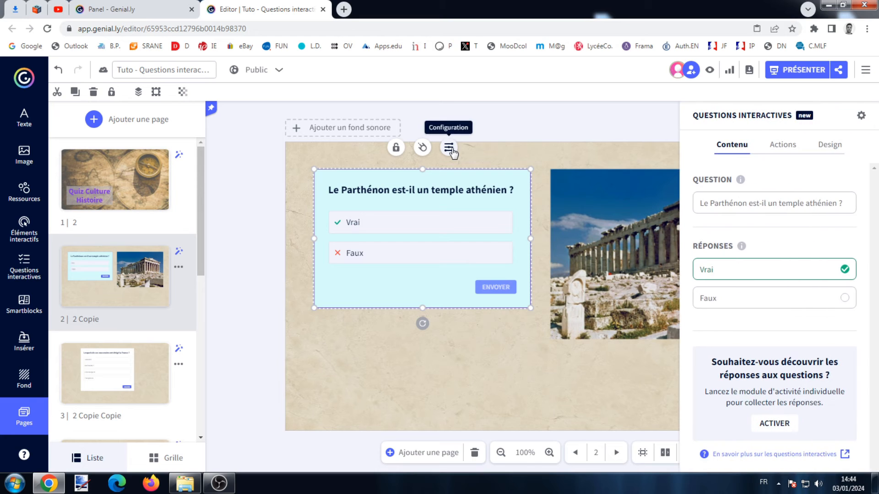
In the general question settings, enable the results summary and choose to repeat each question until a correct answer is given
{"action": "left_click", "coordinate": [862, 116]}
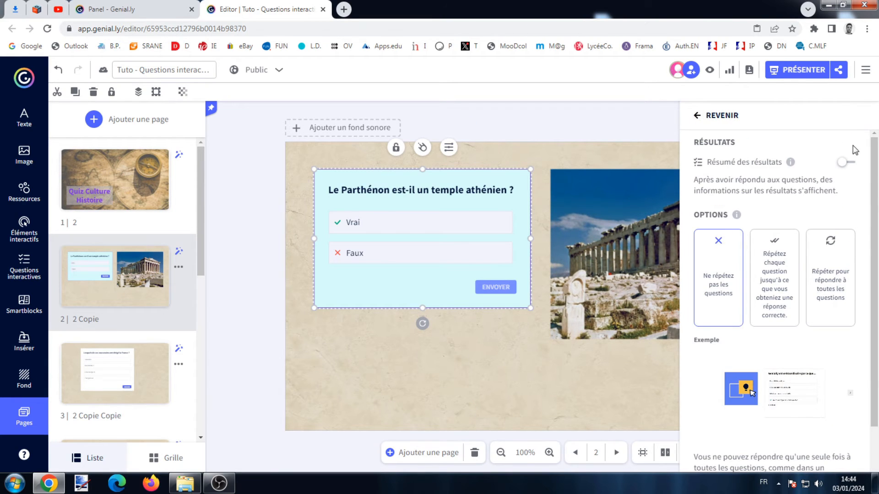
{"action": "left_click", "coordinate": [847, 163]}
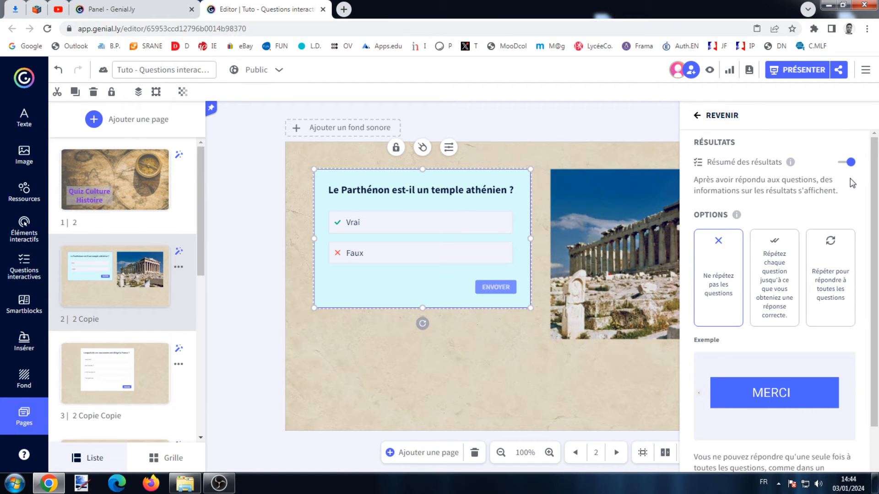
{"action": "left_click", "coordinate": [846, 164]}
{"action": "left_click", "coordinate": [846, 165]}
{"action": "left_click", "coordinate": [783, 293]}
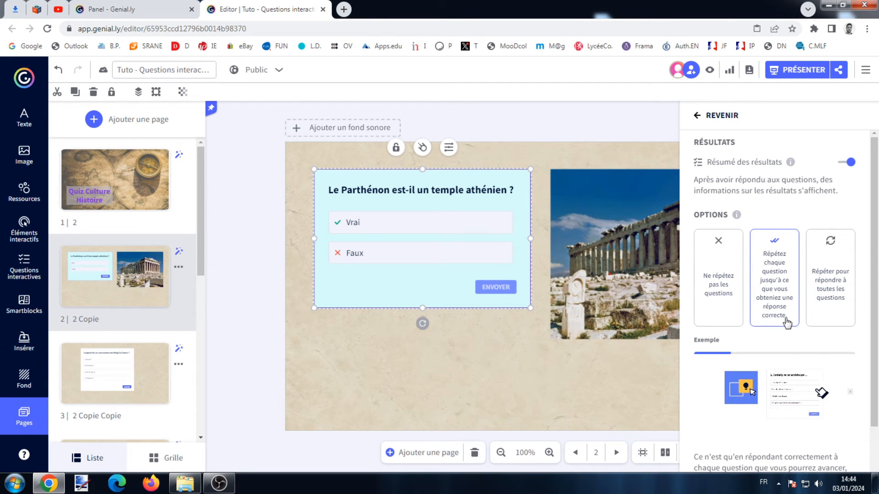
Set the repetition option to repeating in order to answer all the questions, and close the question settings
{"action": "left_click", "coordinate": [828, 301]}
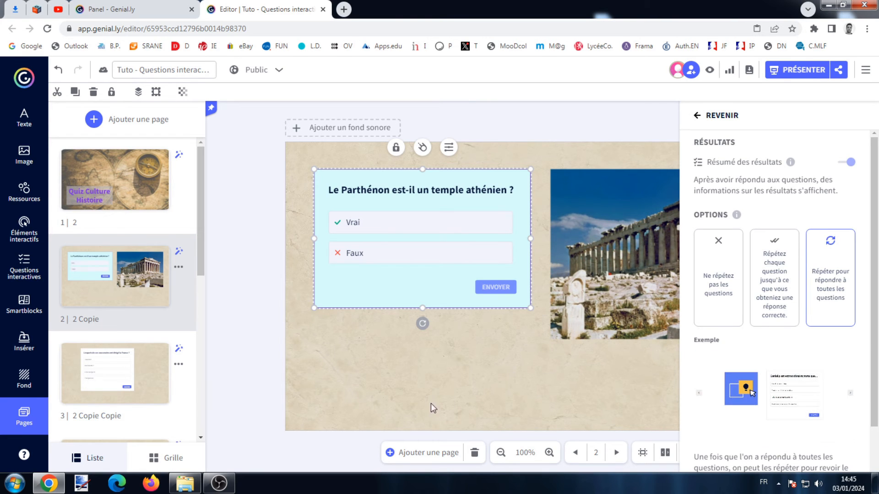
{"action": "left_click", "coordinate": [263, 323]}
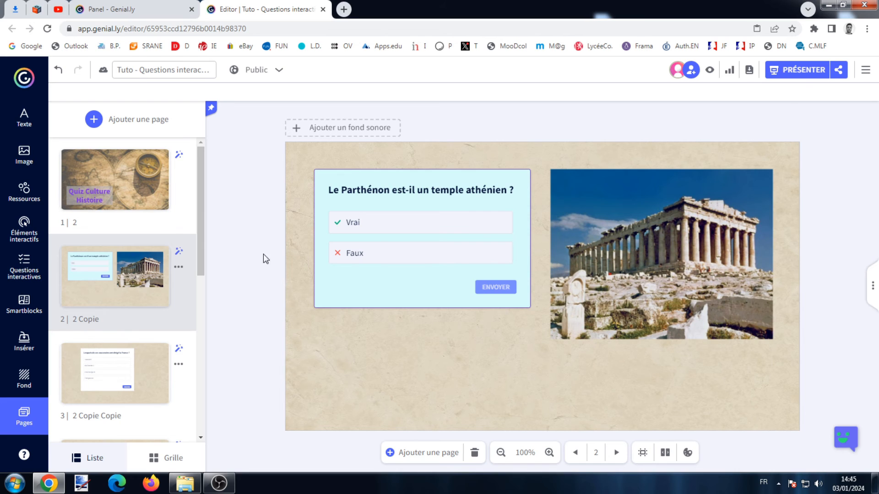
Go to the Genially dashboard and open the activity statistics of the "Tuto - Questions interactives" creation
{"action": "left_click", "coordinate": [162, 10]}
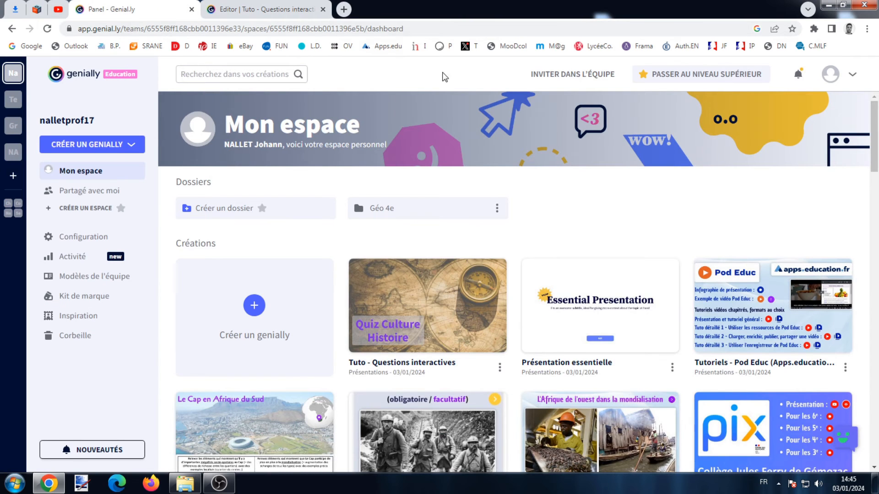
{"action": "mouse_move", "coordinate": [492, 276]}
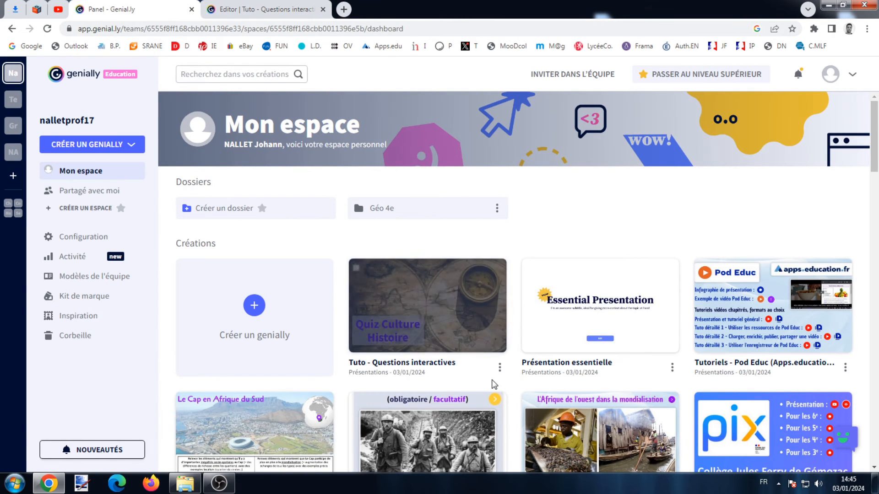
{"action": "left_click", "coordinate": [500, 369]}
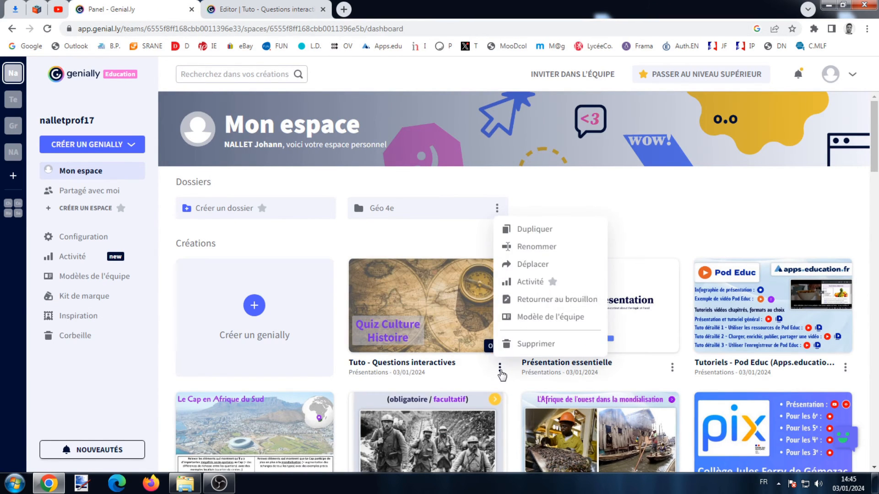
{"action": "left_click", "coordinate": [531, 282]}
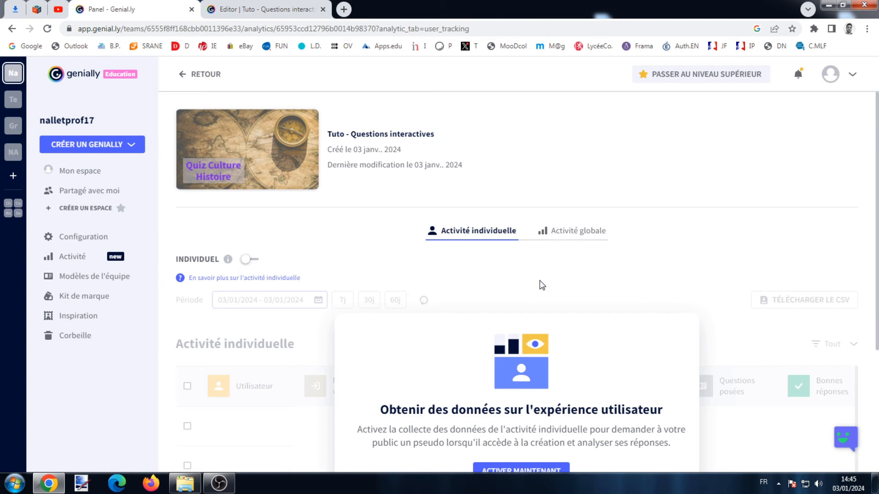
Activate individual activity data collection for the creation, then try switching it off and turn it back on
{"action": "scroll", "coordinate": [542, 285], "scroll_direction": "down", "scroll_amount": 2}
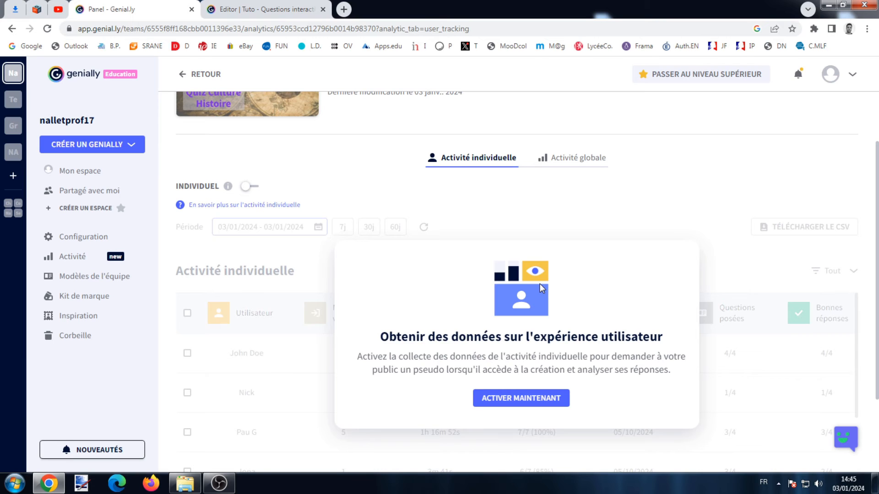
{"action": "left_click", "coordinate": [515, 398]}
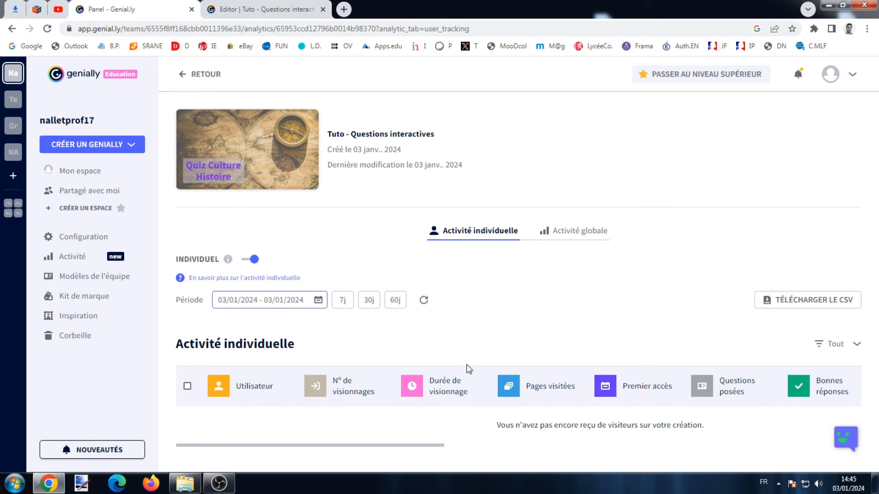
{"action": "left_click", "coordinate": [251, 261]}
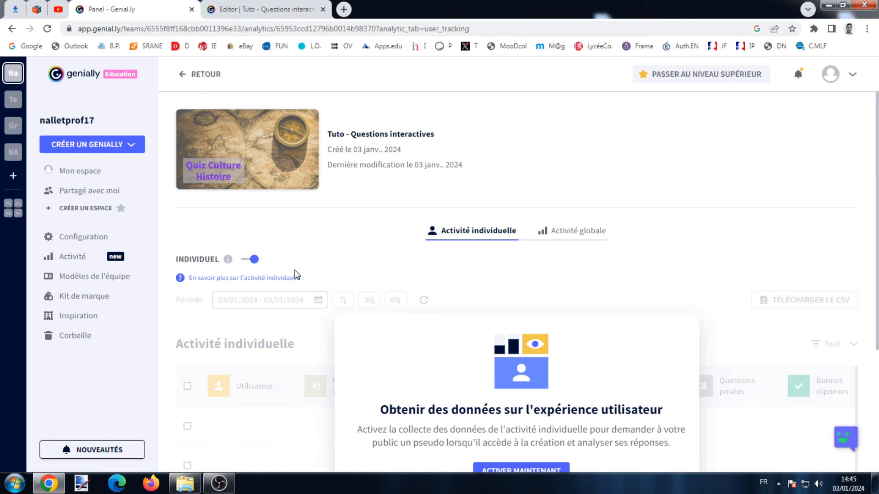
{"action": "left_click", "coordinate": [253, 260]}
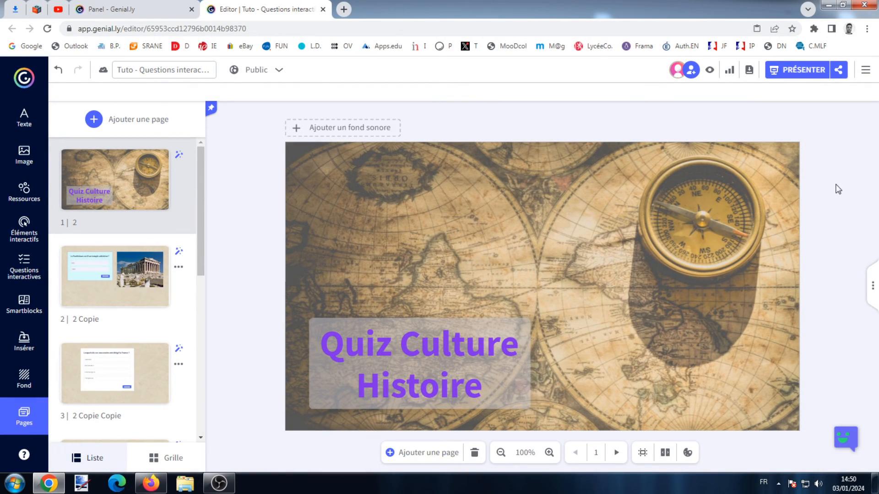
Copy the quiz's share link from the editor and open it in Firefox
{"action": "left_click", "coordinate": [840, 71]}
{"action": "left_click", "coordinate": [594, 251]}
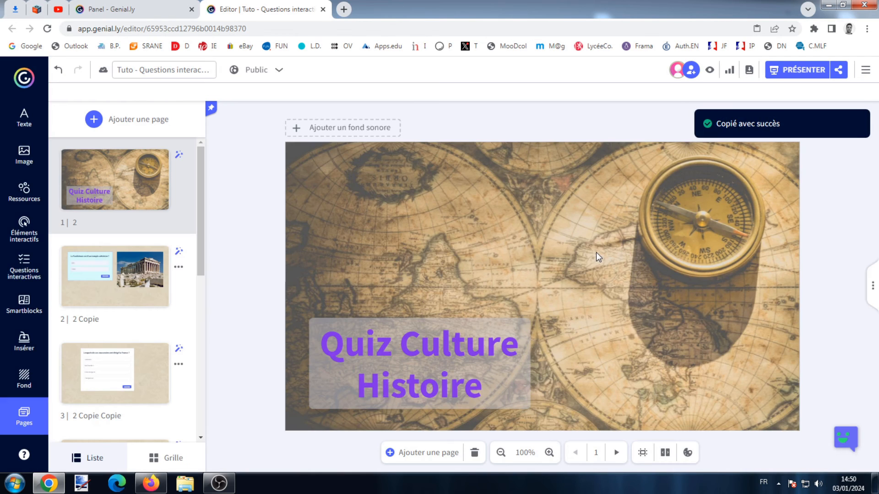
{"action": "left_click", "coordinate": [151, 484]}
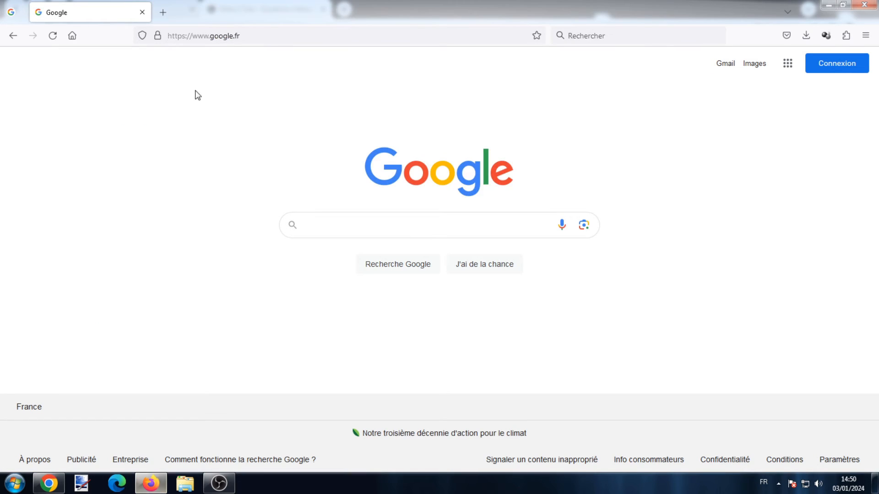
{"action": "left_click", "coordinate": [212, 36]}
{"action": "type", "text": "https://view.genial.ly/65953ccd12796b0014b98370/presentation-tuto-questions-interactives"}
{"action": "key", "text": "Return"}
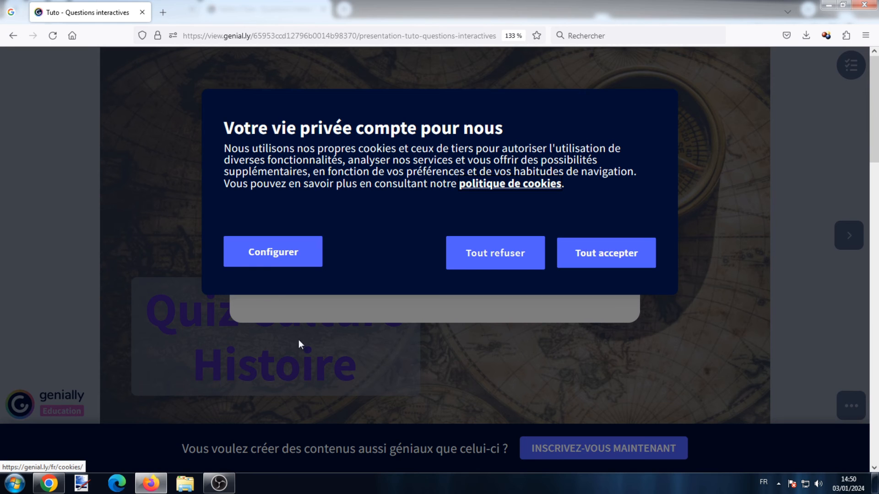
Configure the cookie consent with performance, functional and targeting cookies left off, and confirm the selection
{"action": "left_click", "coordinate": [264, 256]}
{"action": "scroll", "coordinate": [454, 224], "scroll_direction": "down", "scroll_amount": 5}
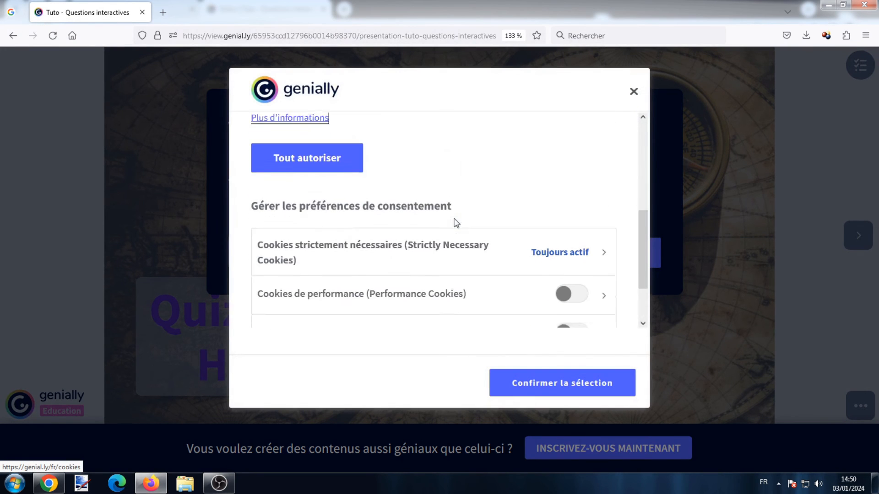
{"action": "scroll", "coordinate": [632, 275], "scroll_direction": "down", "scroll_amount": 1}
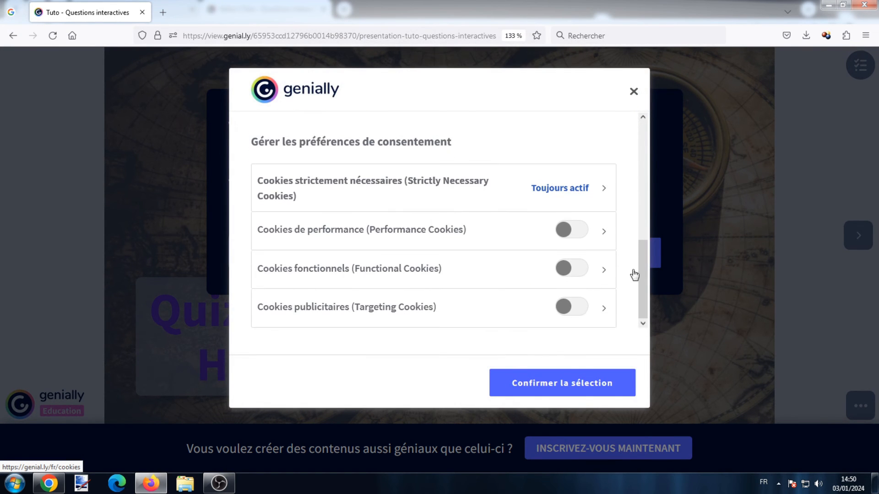
{"action": "left_click", "coordinate": [555, 386]}
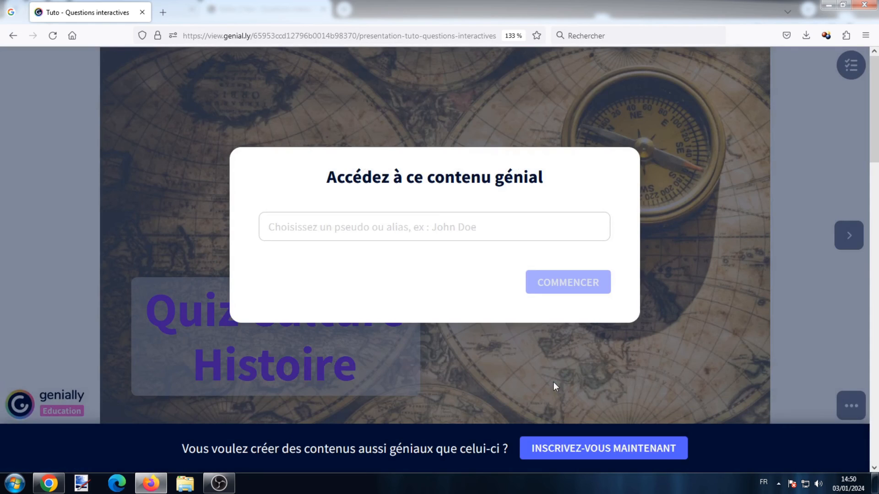
Enter a participant pseudonym and start the quiz
{"action": "left_click", "coordinate": [466, 229]}
{"action": "type", "text": "Tom"}
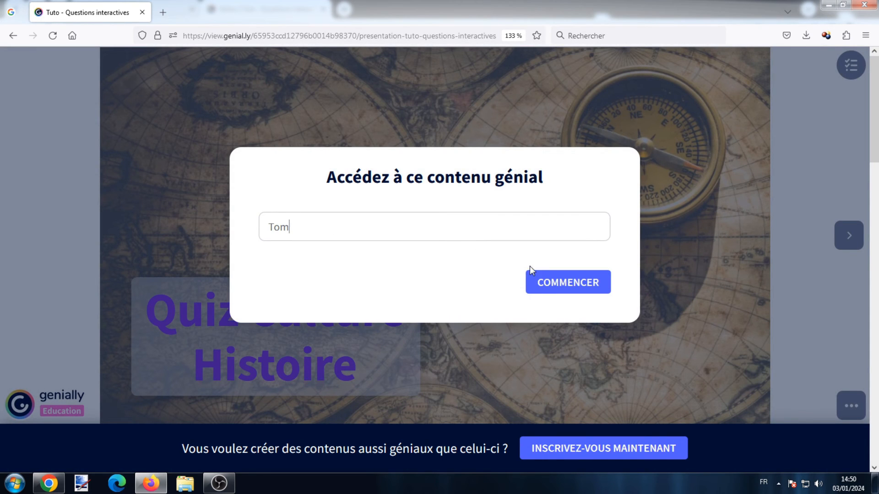
{"action": "left_click", "coordinate": [545, 280]}
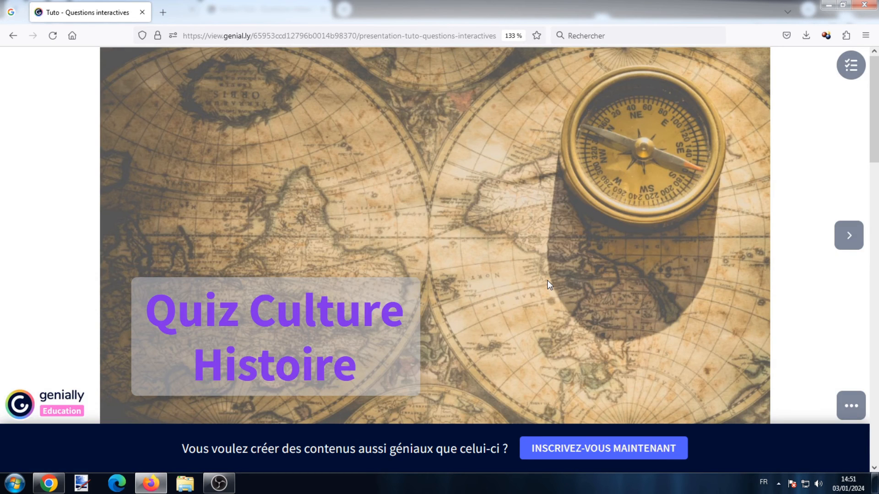
Go to the Parthenon true/false question and submit the answer Faux
{"action": "left_click", "coordinate": [847, 243]}
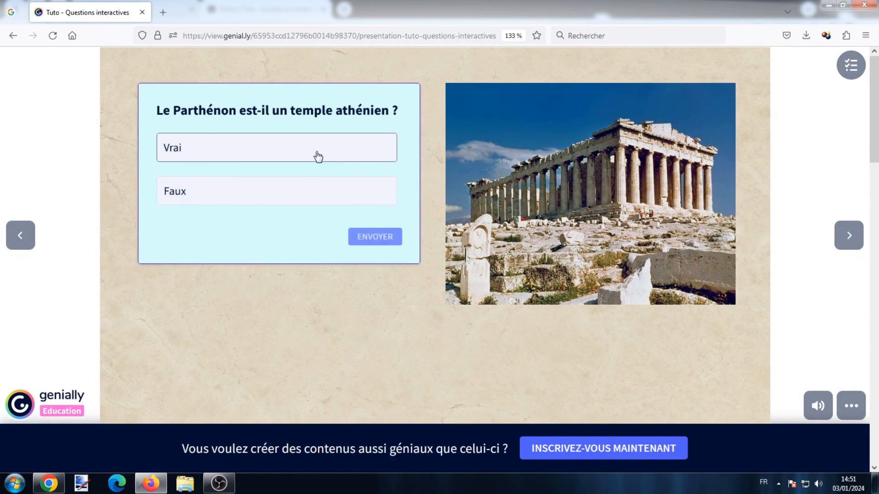
{"action": "left_click", "coordinate": [297, 191]}
{"action": "left_click", "coordinate": [370, 235]}
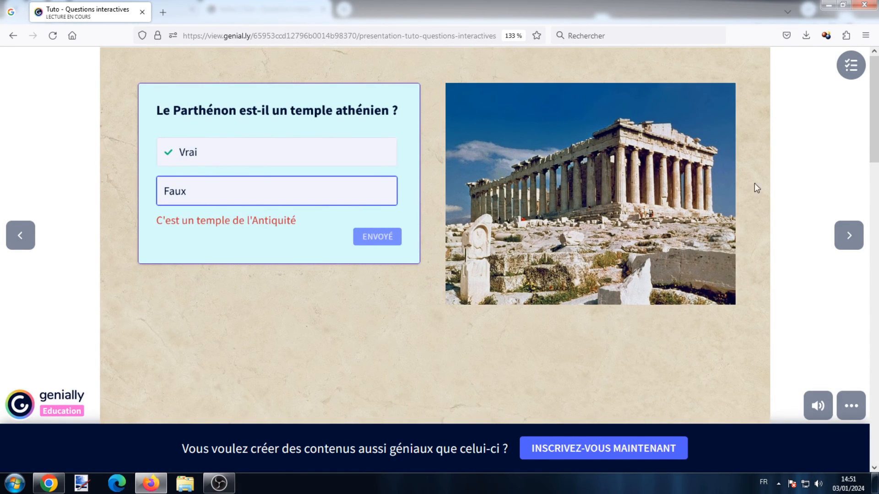
On the question about sovereigns who ruled France, choose Louis XIII and François 1e and submit the answers
{"action": "left_click", "coordinate": [843, 236]}
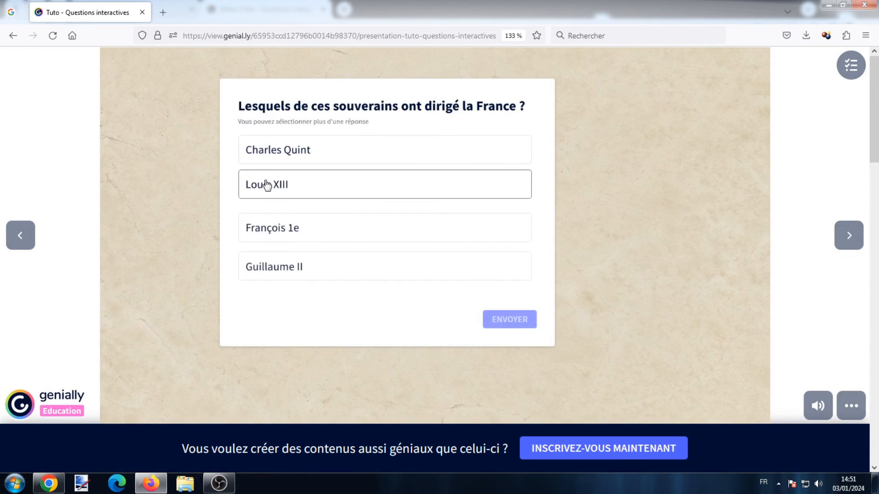
{"action": "left_click", "coordinate": [267, 185]}
{"action": "left_click", "coordinate": [304, 232]}
{"action": "left_click", "coordinate": [497, 319]}
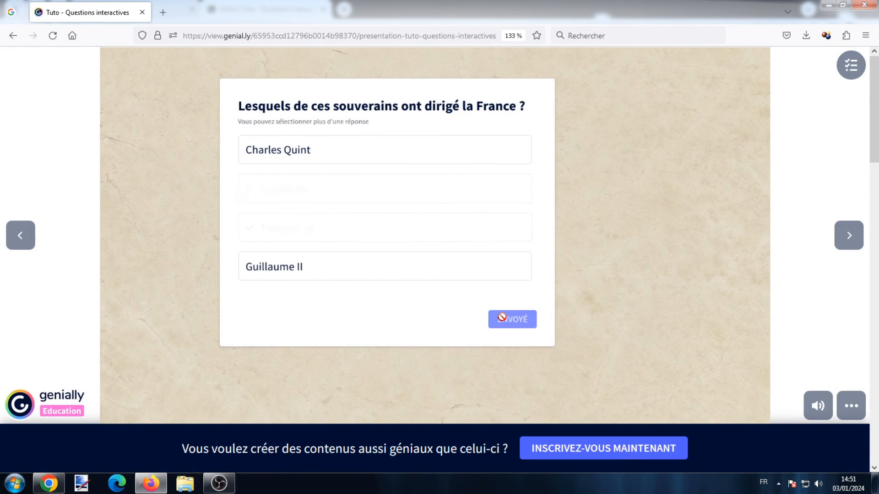
In the conflict ordering question, move Guerre des Gaules above Guerre de Cent Ans, below Guerre froide, and submit the order
{"action": "left_click", "coordinate": [849, 236]}
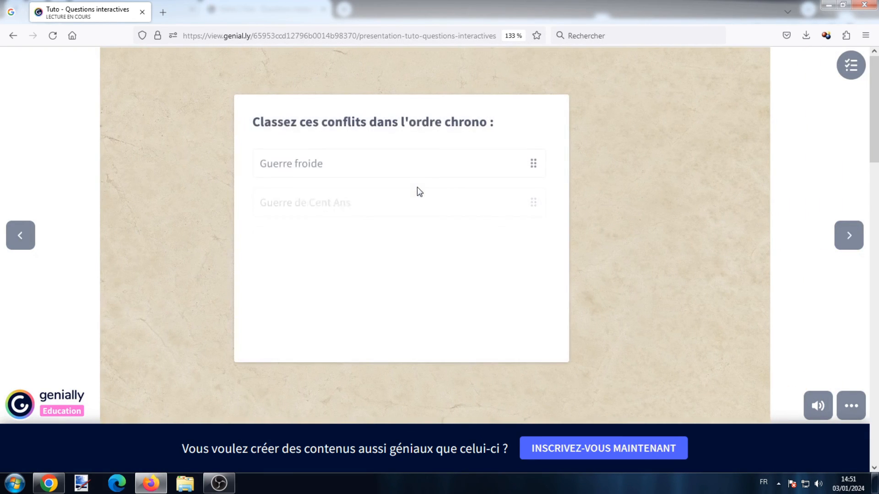
{"action": "left_click_drag", "start_coordinate": [355, 233], "coordinate": [356, 200]}
{"action": "left_click", "coordinate": [533, 337]}
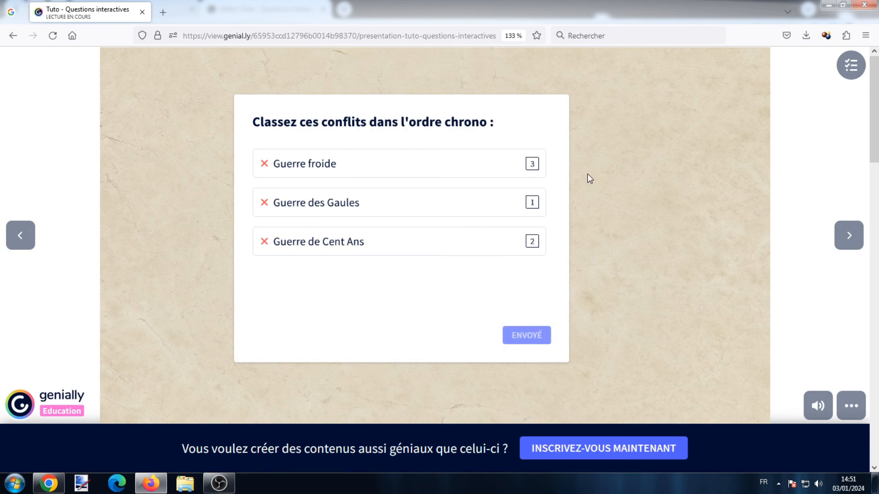
On the "Qui est De Gaulle ?" image question, choose the photo of the man in military uniform and submit it
{"action": "left_click", "coordinate": [855, 242]}
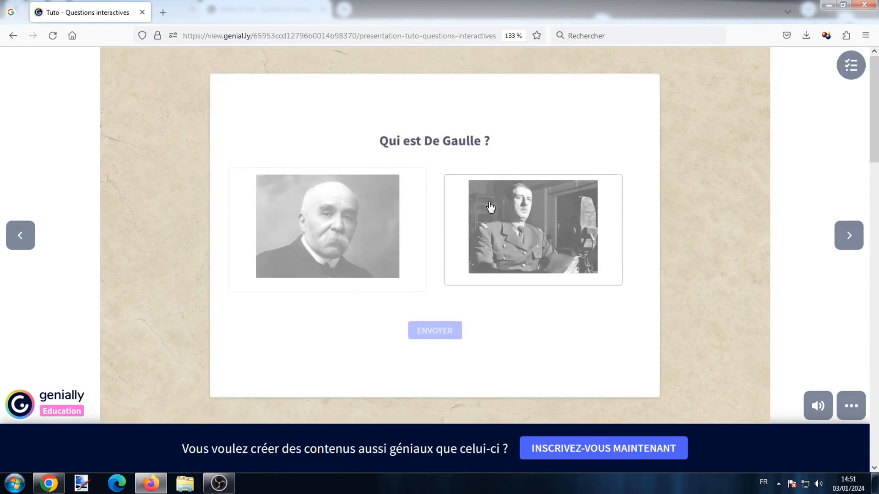
{"action": "left_click", "coordinate": [528, 237]}
{"action": "left_click", "coordinate": [435, 330]}
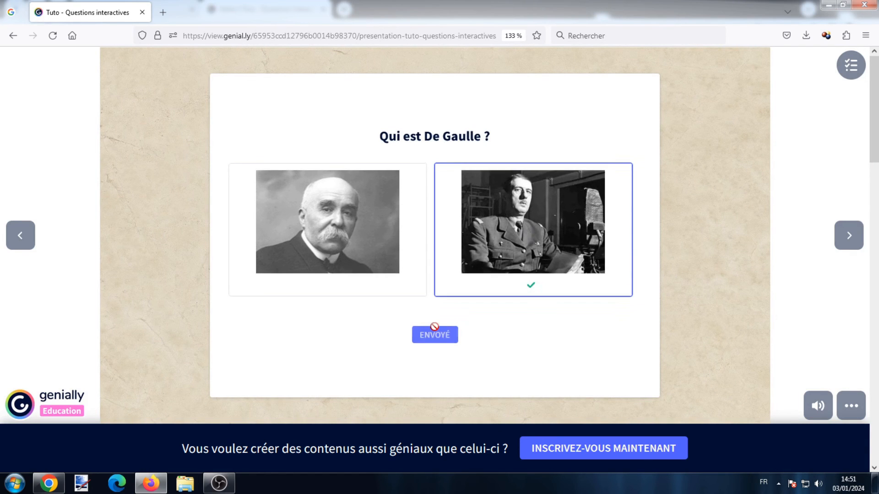
Answer the two Versailles video questions with Louis XIV and 1782, and submit both answers
{"action": "left_click", "coordinate": [849, 238]}
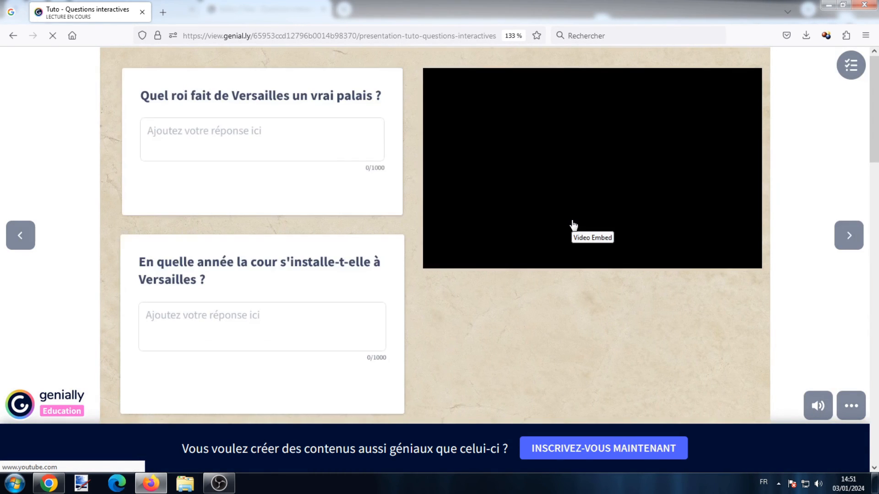
{"action": "left_click", "coordinate": [313, 140]}
{"action": "type", "text": "Louis XIV"}
{"action": "left_click", "coordinate": [296, 315]}
{"action": "type", "text": "1782"}
{"action": "left_click", "coordinate": [358, 197]}
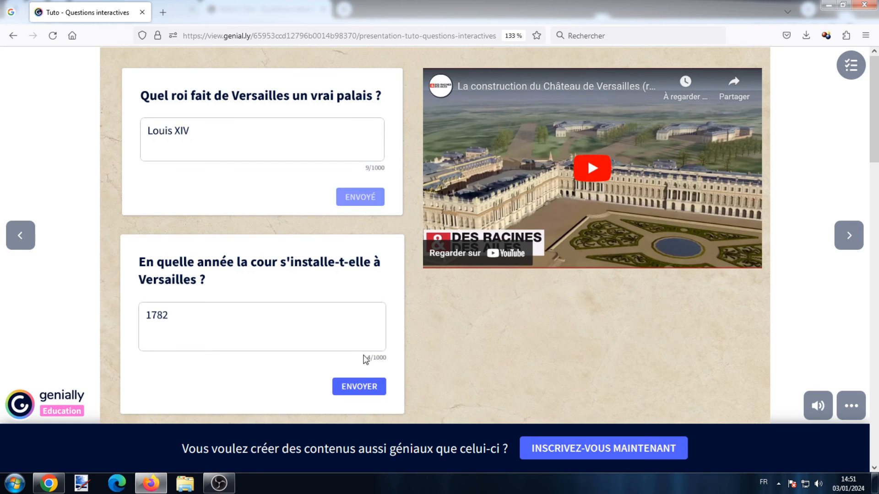
{"action": "left_click", "coordinate": [361, 387]}
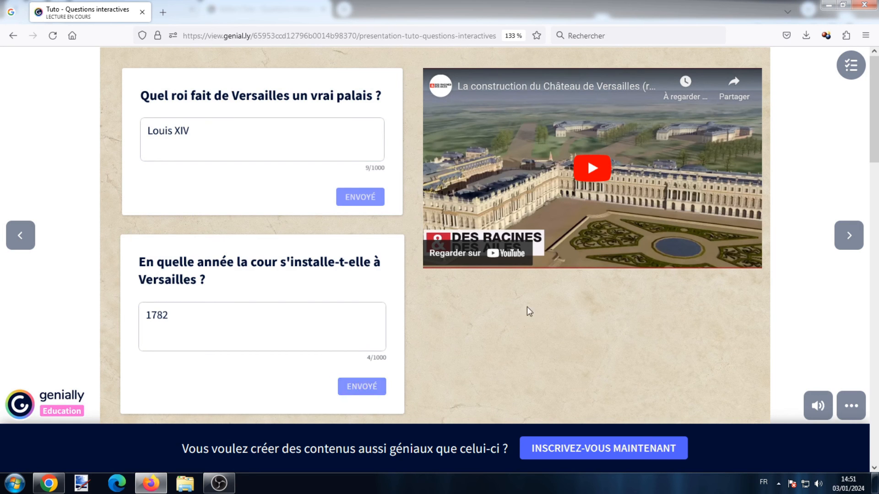
Answer the poll on the last page, and choose to answer the quiz again from the results summary
{"action": "left_click", "coordinate": [846, 237]}
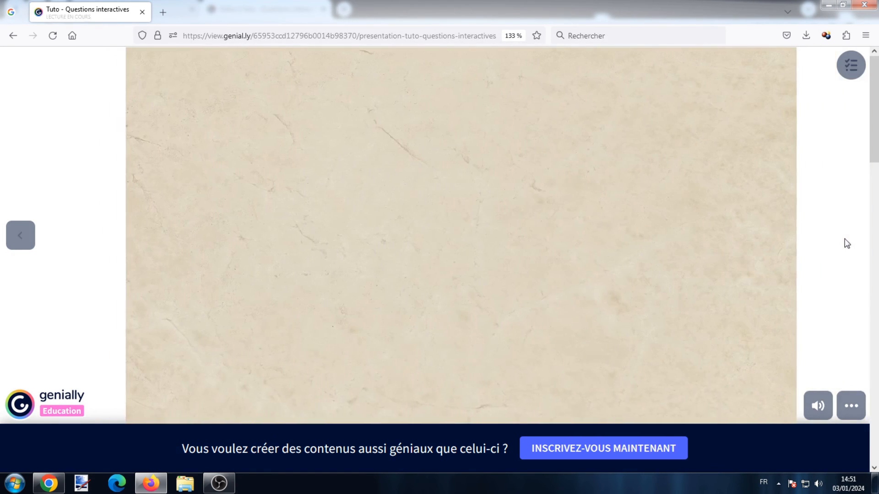
{"action": "left_click", "coordinate": [405, 255]}
{"action": "left_click", "coordinate": [399, 309]}
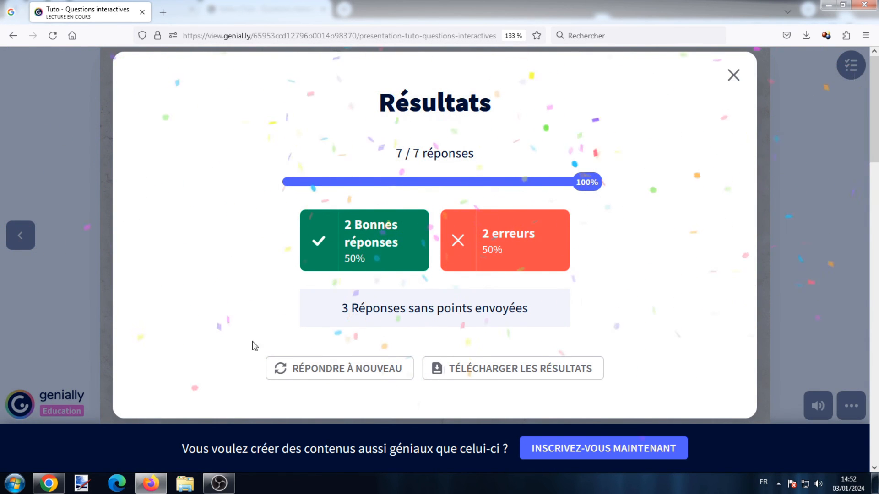
{"action": "left_click", "coordinate": [333, 373]}
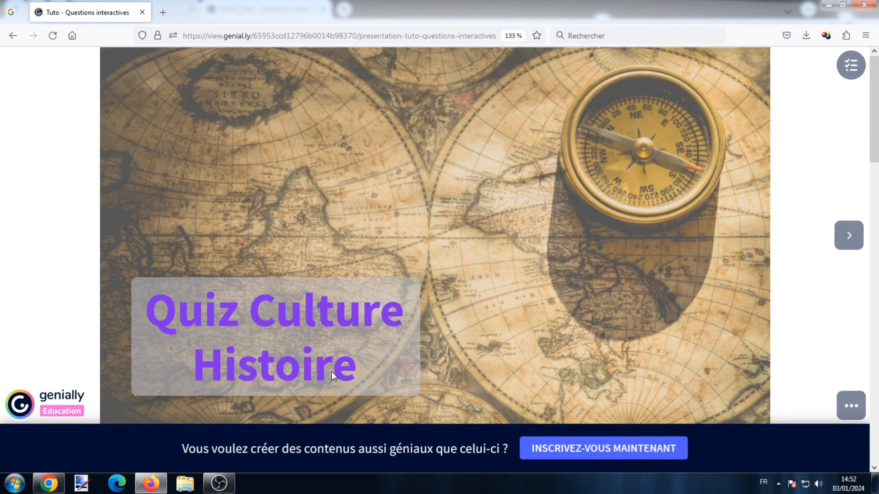
Switch back to Chrome and reload the quiz's individual activity page to examine the participant's results
{"action": "left_click", "coordinate": [63, 477]}
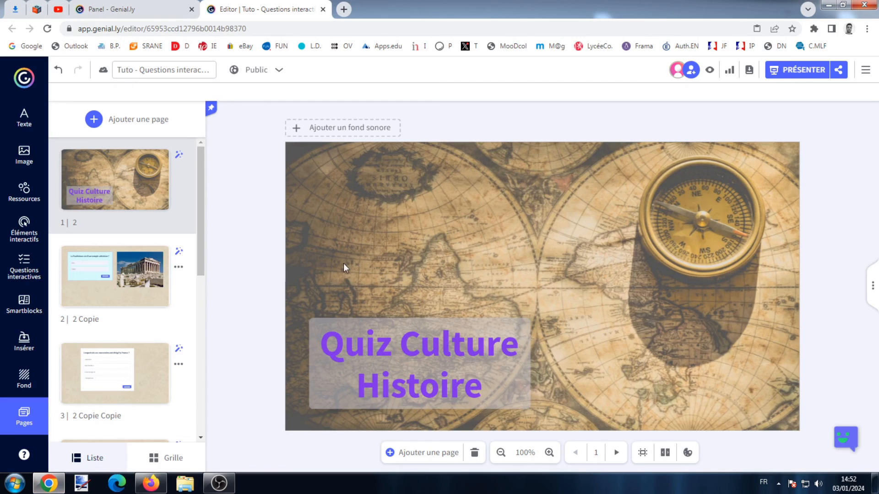
{"action": "left_click", "coordinate": [161, 9]}
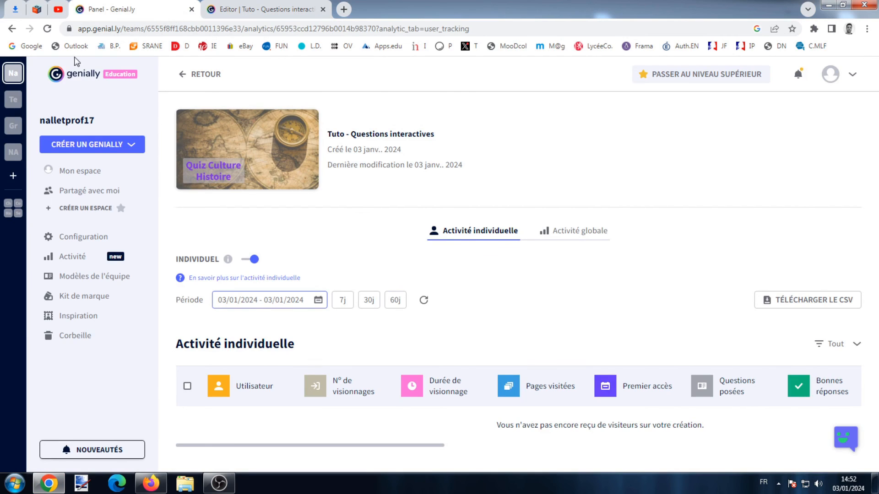
{"action": "left_click", "coordinate": [47, 29]}
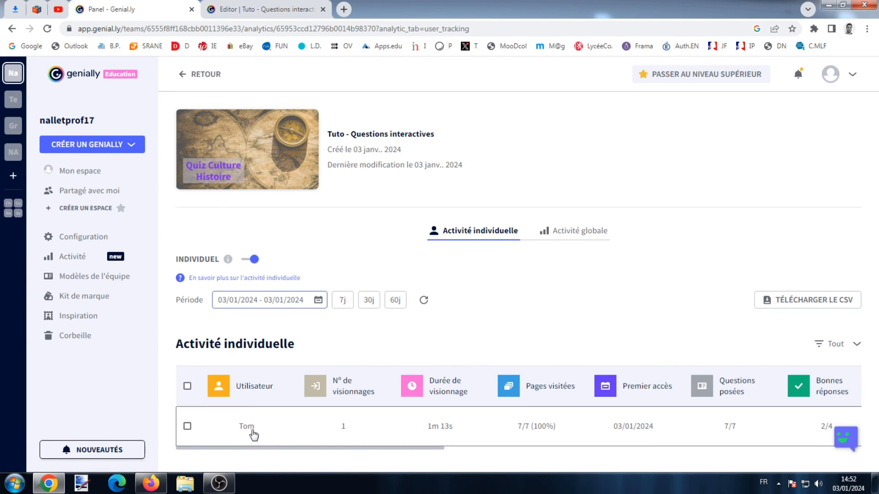
Review the participant's detailed results, expanding the answers to the Parthénon question and the French sovereigns question, and close the details
{"action": "left_click", "coordinate": [252, 431]}
{"action": "scroll", "coordinate": [725, 302], "scroll_direction": "down", "scroll_amount": 2}
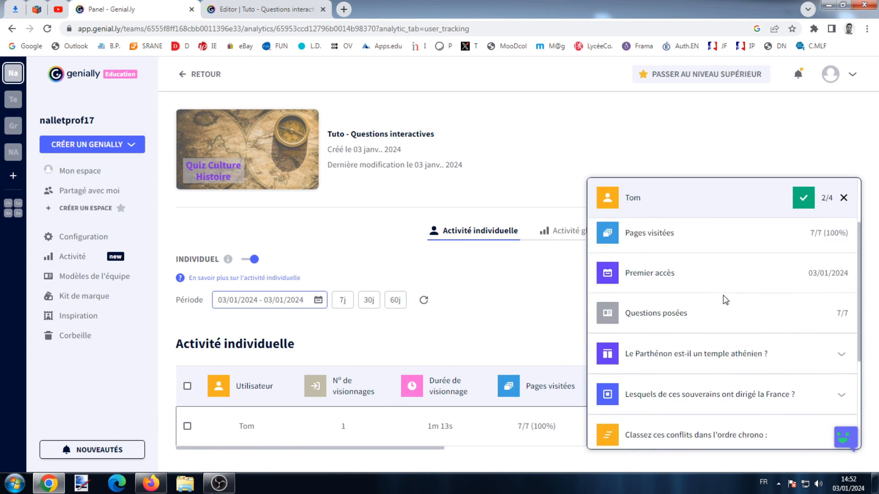
{"action": "scroll", "coordinate": [725, 301], "scroll_direction": "down", "scroll_amount": 1}
{"action": "left_click", "coordinate": [840, 295]}
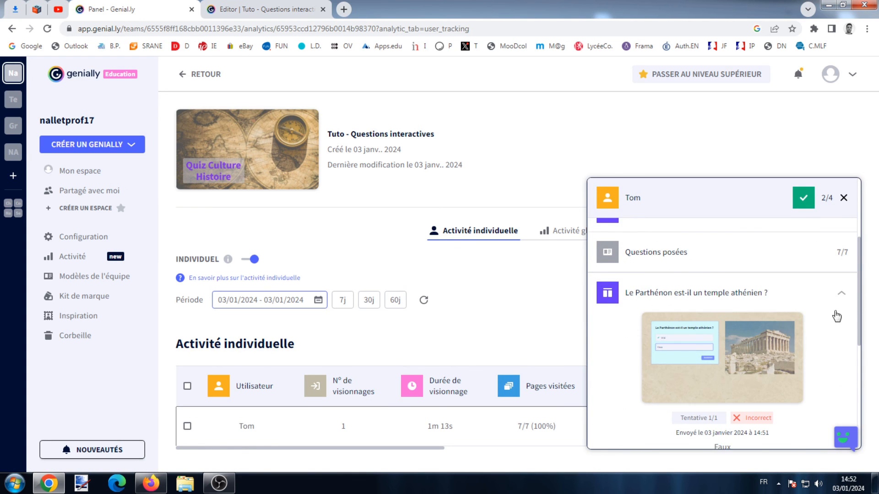
{"action": "scroll", "coordinate": [835, 320], "scroll_direction": "down", "scroll_amount": 3}
{"action": "left_click", "coordinate": [843, 338]}
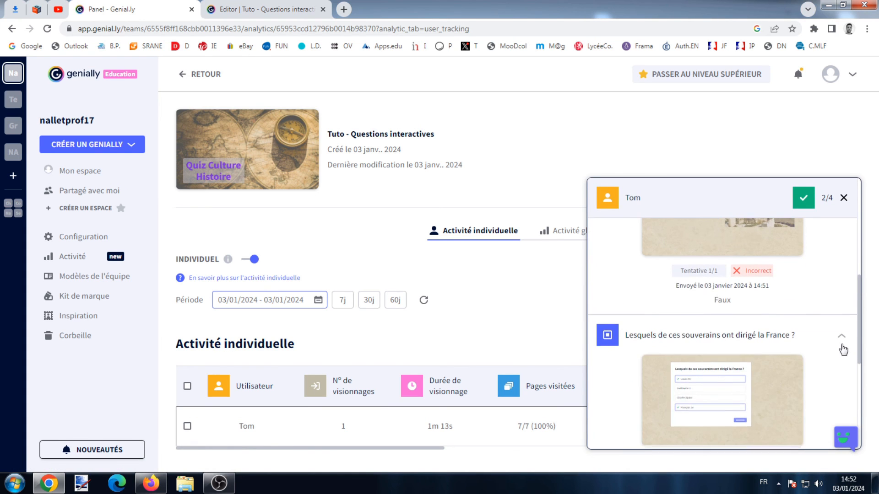
{"action": "left_click", "coordinate": [843, 198]}
Examine the participant's answers to every question across the full width of the individual activity table
{"action": "left_click_drag", "start_coordinate": [425, 448], "coordinate": [447, 452]}
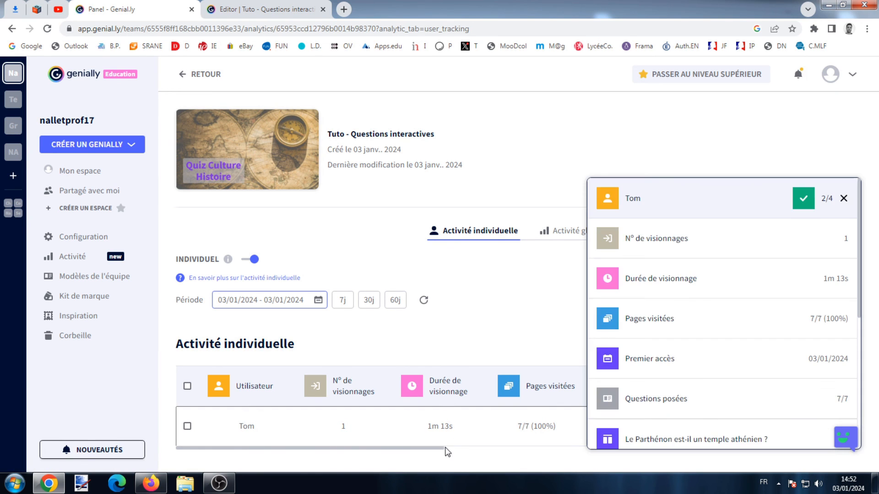
{"action": "left_click", "coordinate": [415, 453]}
{"action": "left_click_drag", "start_coordinate": [383, 449], "coordinate": [491, 452]}
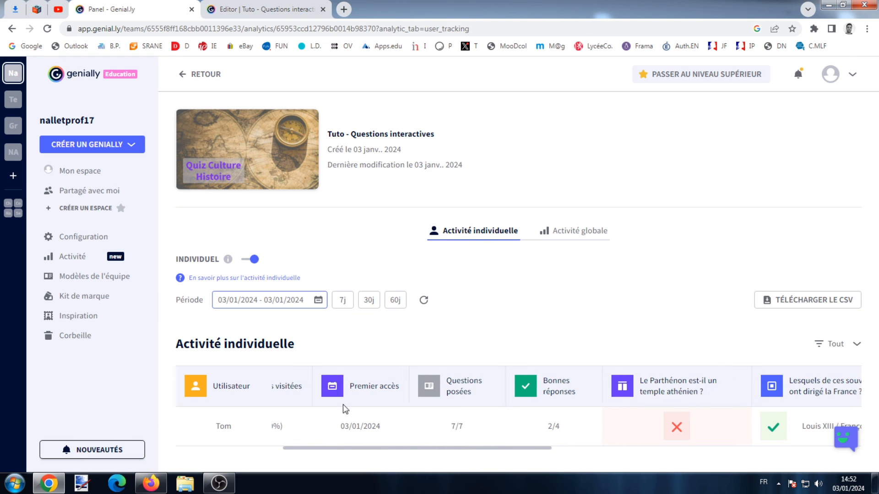
{"action": "left_click_drag", "start_coordinate": [541, 449], "coordinate": [828, 460]}
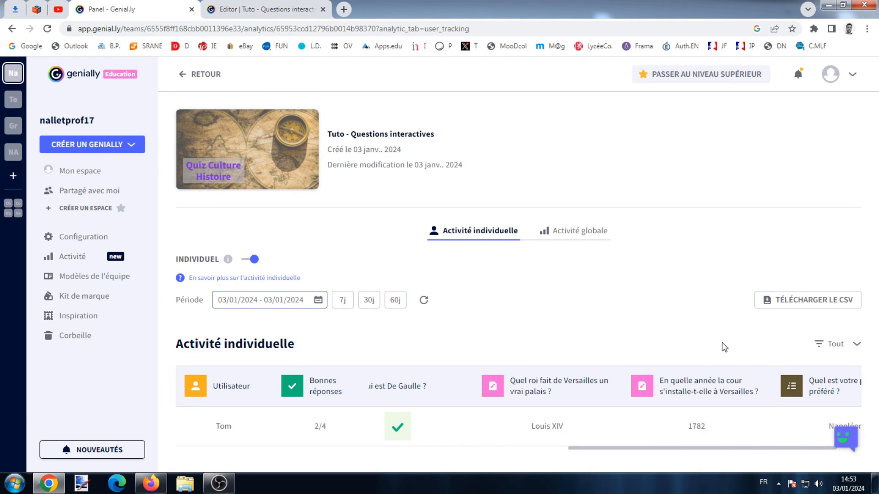
{"action": "left_click_drag", "start_coordinate": [669, 452], "coordinate": [239, 460]}
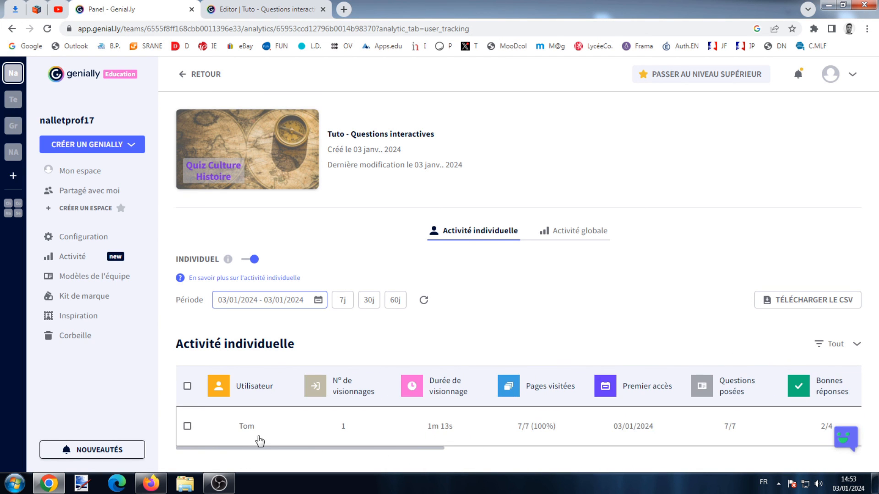
Delete the participant's record from the individual activity table and confirm the deletion
{"action": "left_click", "coordinate": [187, 427]}
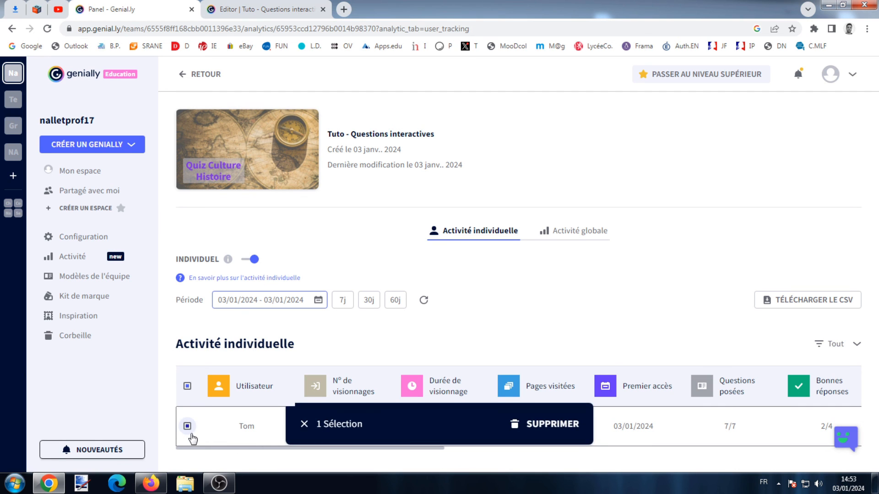
{"action": "left_click", "coordinate": [187, 386]}
{"action": "left_click", "coordinate": [187, 386]}
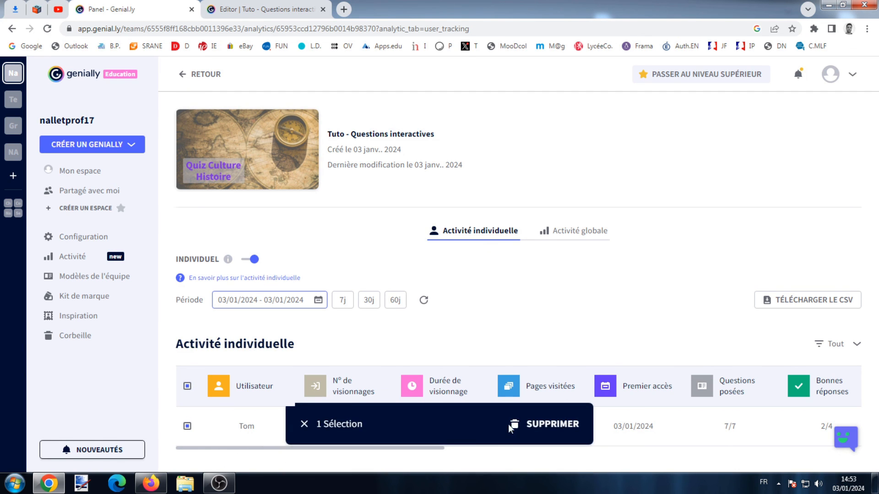
{"action": "left_click", "coordinate": [531, 427]}
{"action": "left_click", "coordinate": [503, 298]}
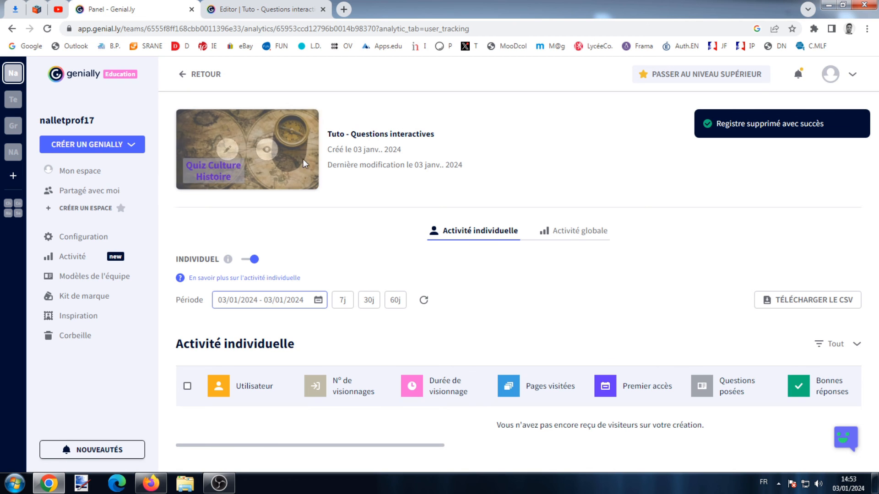
Return to the personal workspace and duplicate the "Tuto - Questions interactives" creation
{"action": "left_click", "coordinate": [13, 73]}
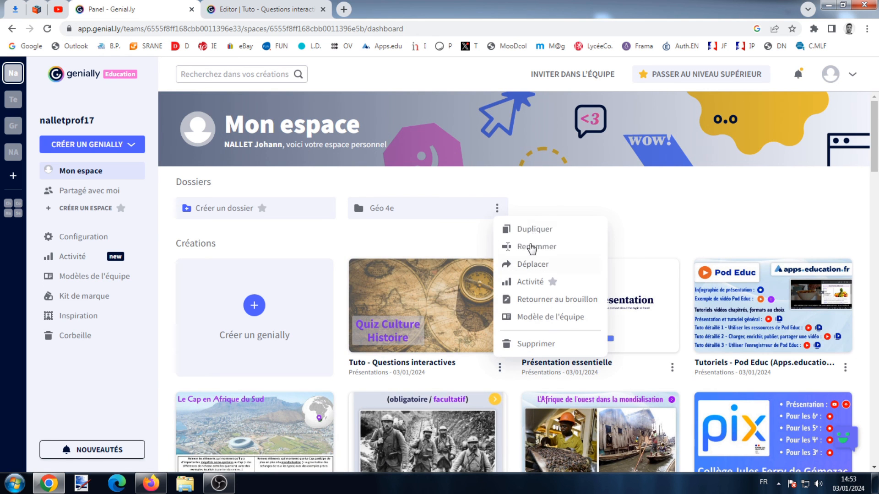
{"action": "left_click", "coordinate": [535, 229]}
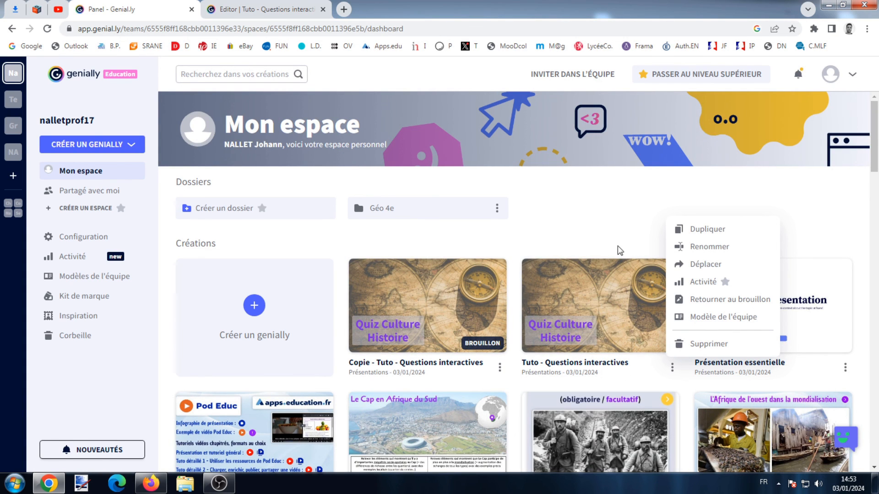
{"action": "left_click", "coordinate": [613, 218]}
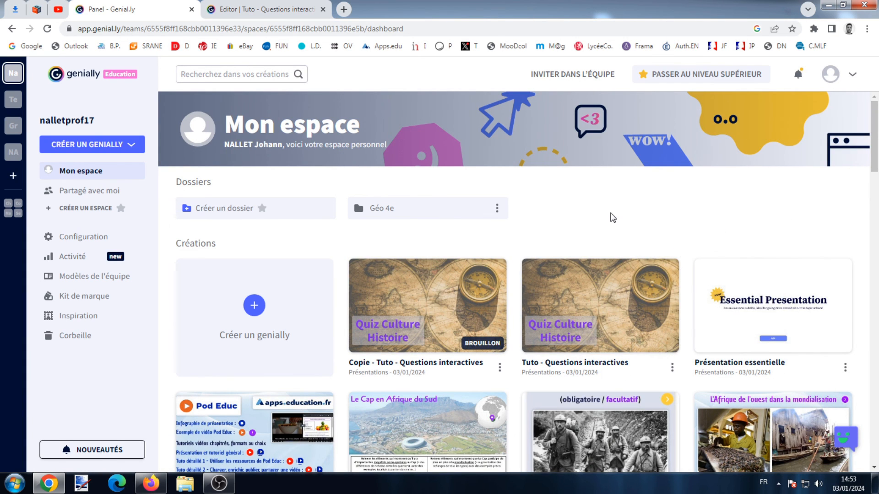